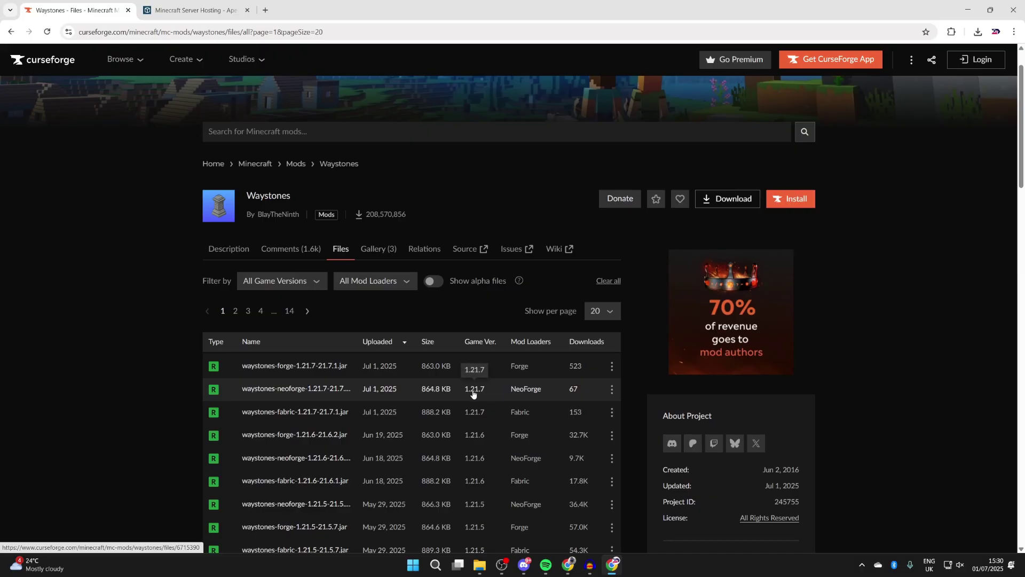
# Step: Download the NeoForge build of Waystones for Minecraft 1.21.7 from the mod's file list
pyautogui.click(612, 389)
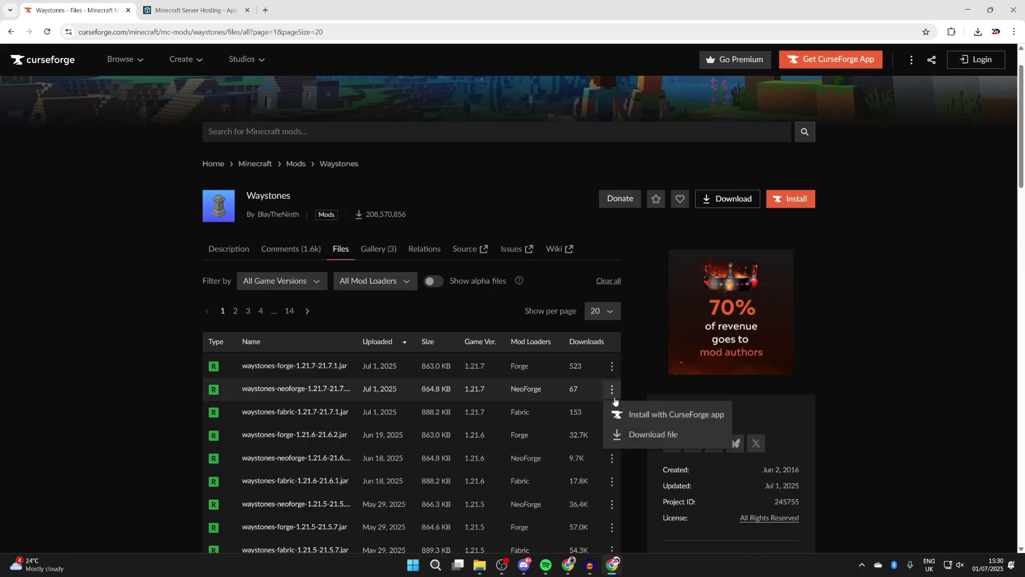
pyautogui.click(636, 434)
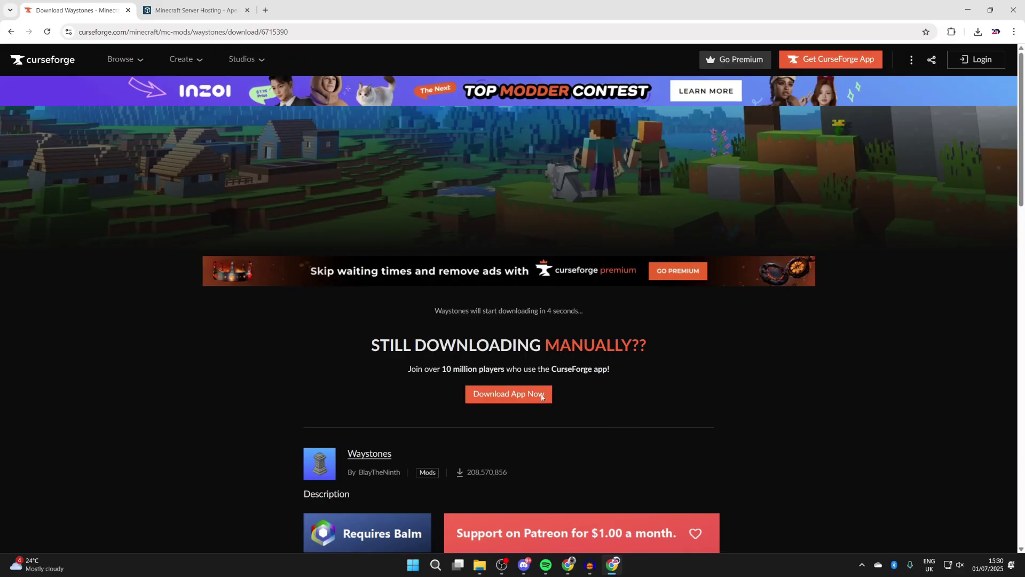
pyautogui.scroll(-1, 545, 327)
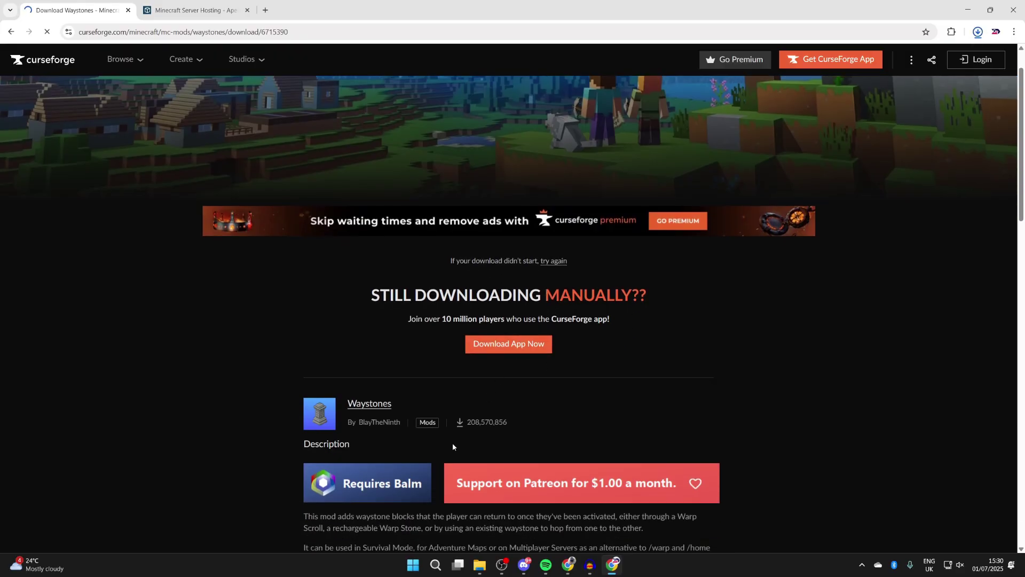
# Step: Open the page of the required Balm mod and download its NeoForge file for Minecraft 1.21.7
pyautogui.click(382, 475)
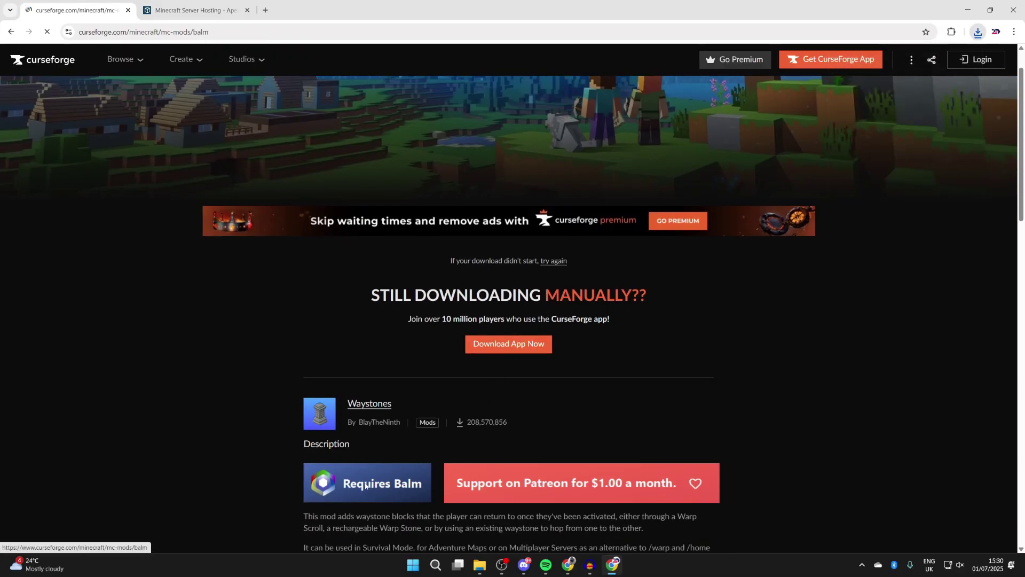
pyautogui.click(342, 309)
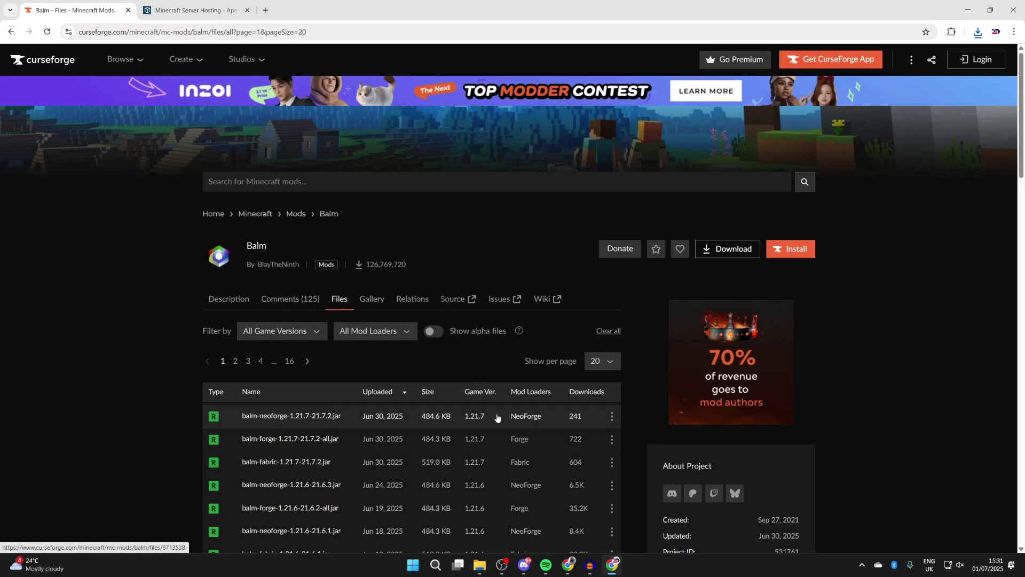
pyautogui.click(612, 419)
pyautogui.click(643, 461)
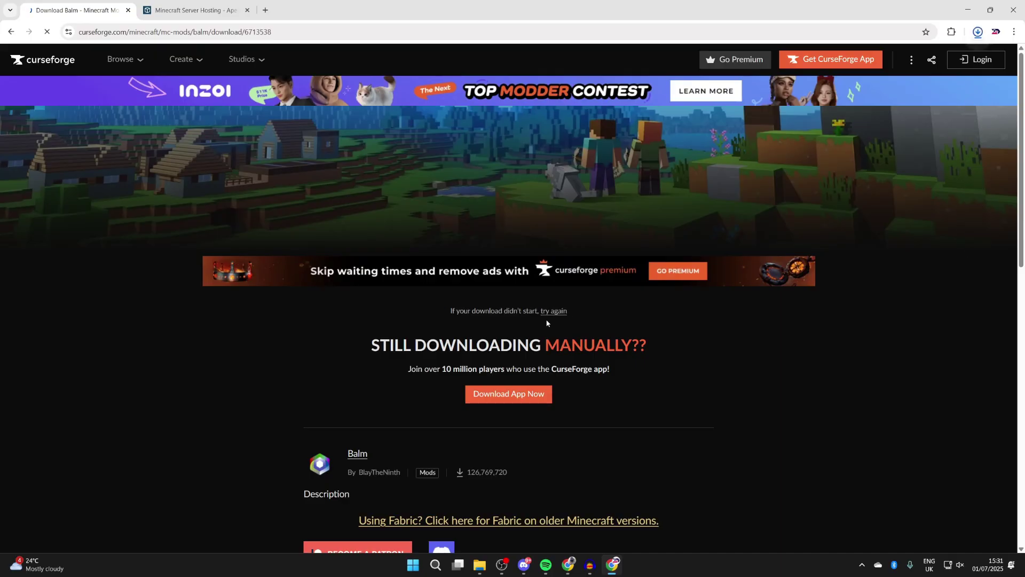
# Step: Switch to File Explorer's Downloads folder and run neoforge-21.7.1-beta-installer (1).jar
pyautogui.click(613, 564)
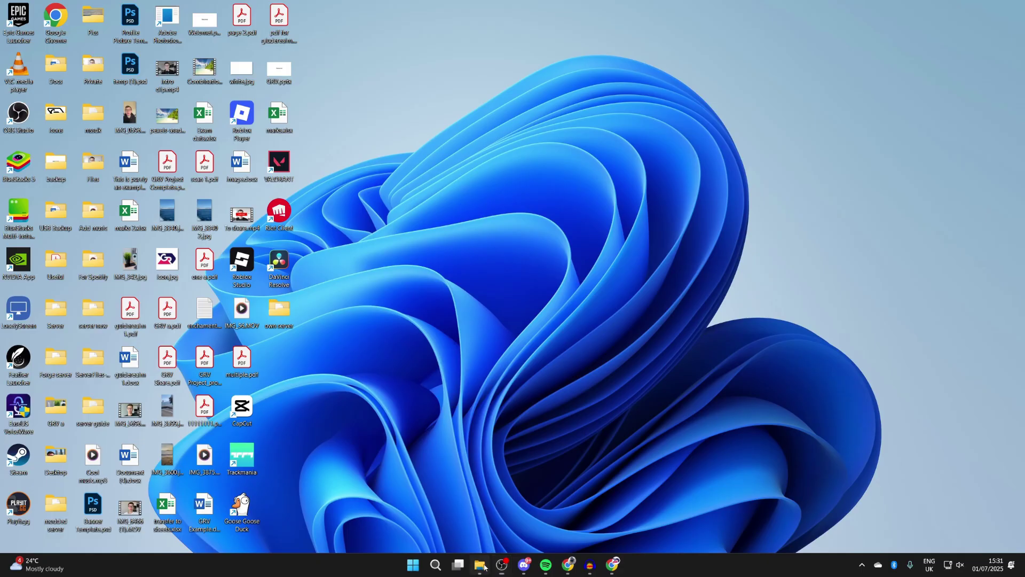
pyautogui.rightClick(479, 565)
pyautogui.click(469, 303)
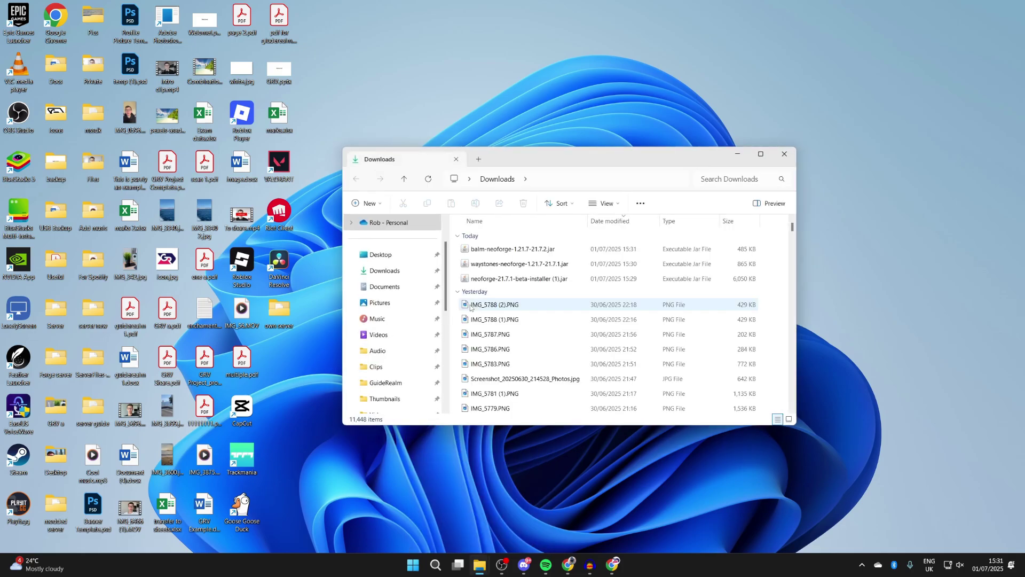
pyautogui.click(531, 279)
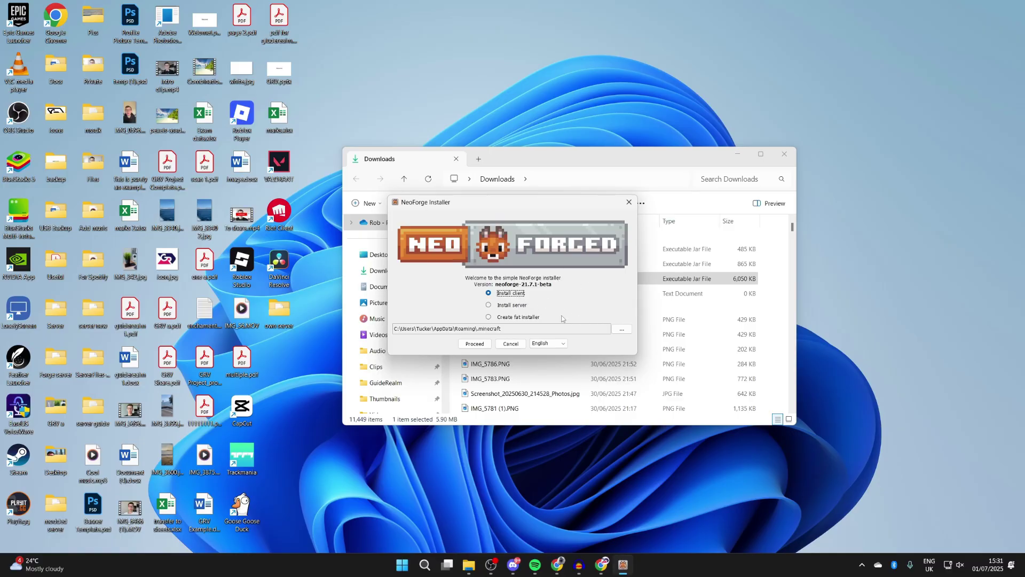
# Step: Return to Chrome, download Java for Desktops from java.com, and minimize the browser
pyautogui.click(598, 561)
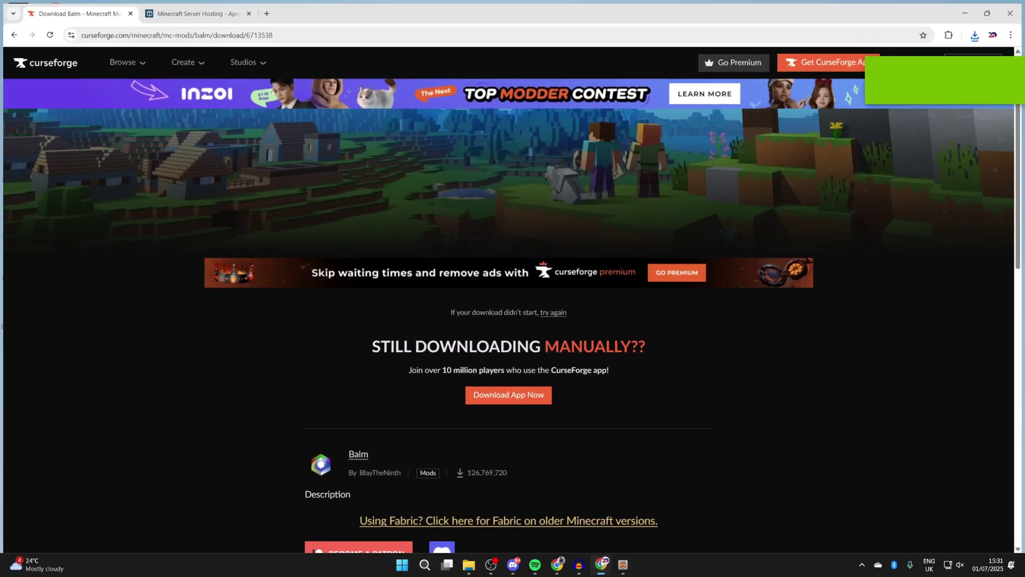
pyautogui.click(555, 37)
pyautogui.write('java')
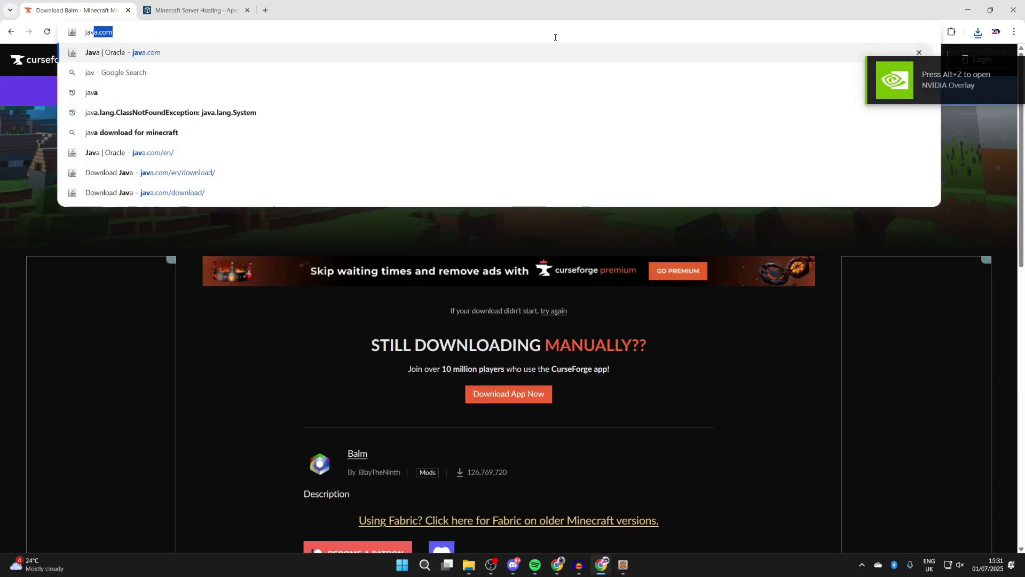
pyautogui.press('Return')
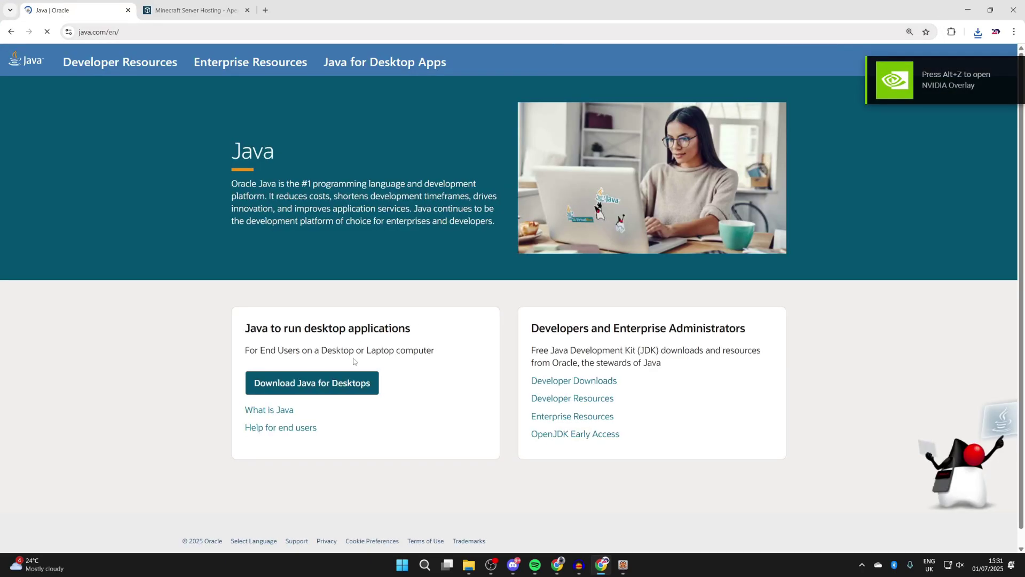
pyautogui.click(352, 382)
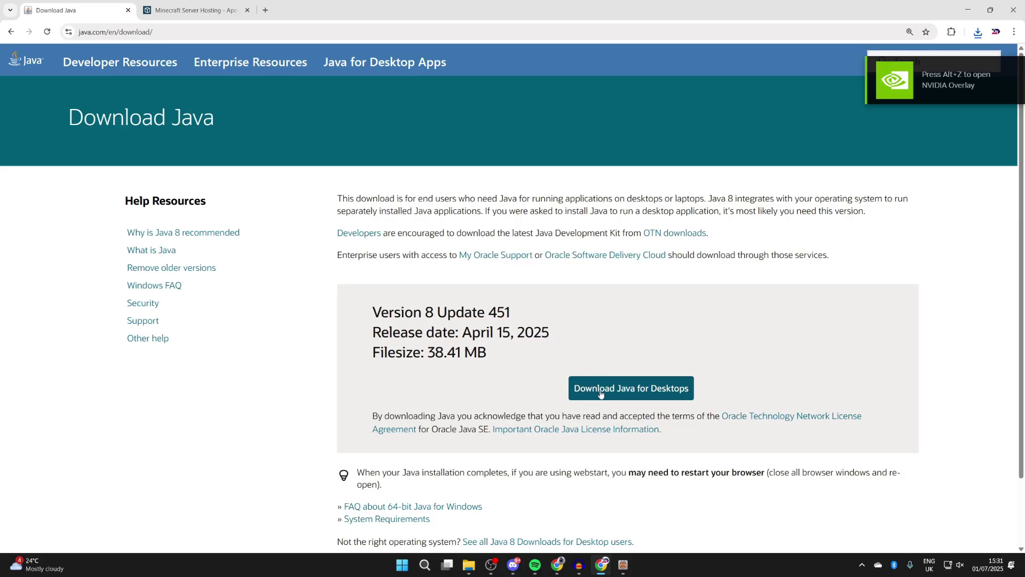
pyautogui.click(684, 390)
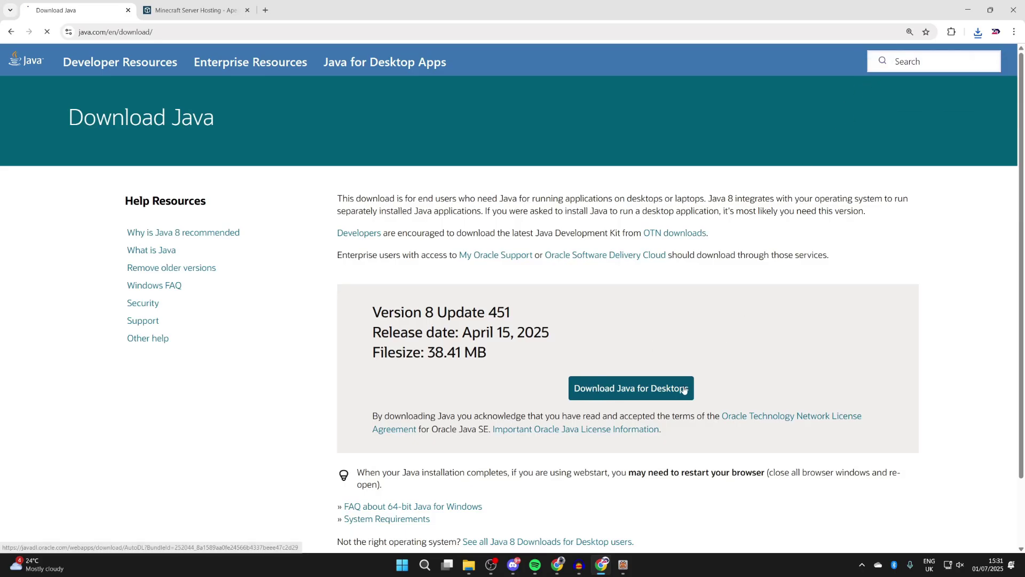
pyautogui.click(967, 9)
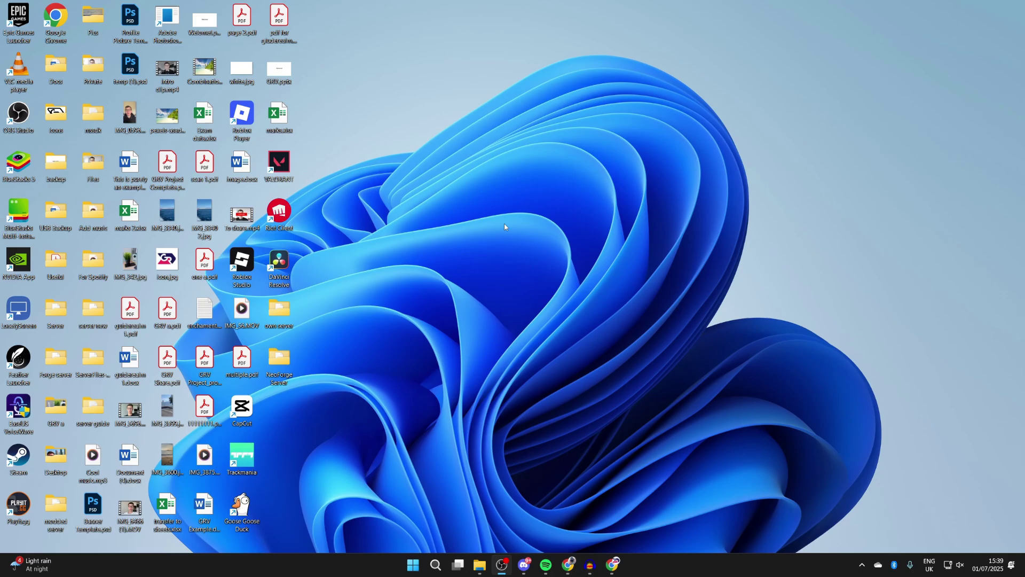
# Step: Switch to Chrome and look over the server hosting features on the Apex Hosting home page
pyautogui.click(612, 565)
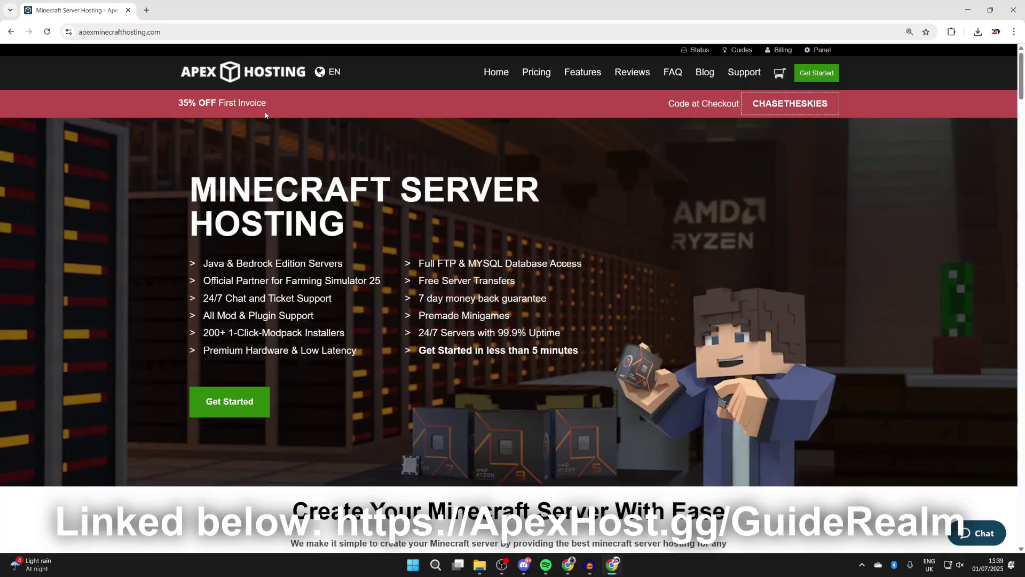
pyautogui.scroll(-7, 274, 130)
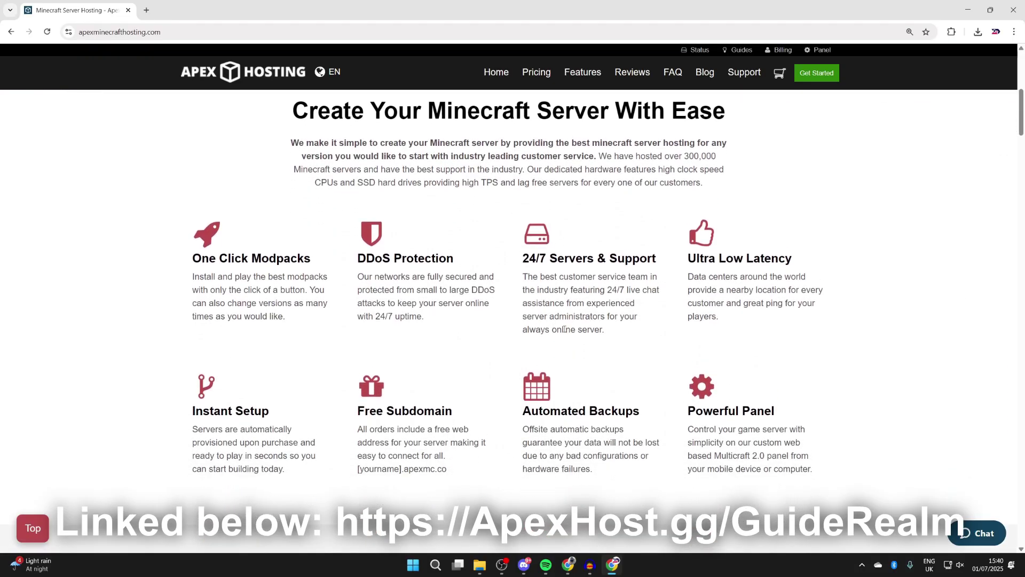
pyautogui.moveTo(599, 292); pyautogui.dragTo(659, 291)
pyautogui.click(655, 289)
pyautogui.scroll(7, 300, 410)
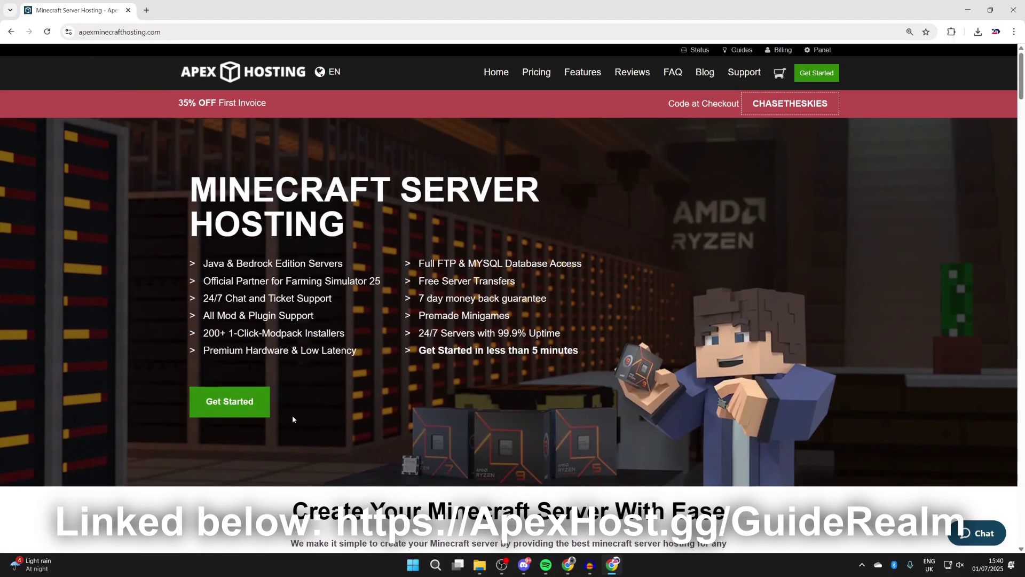
# Step: Start an order for the 8 GB RAM Minecraft: Java Edition plan and choose NeoForged 1.20.1 as the server version
pyautogui.click(241, 414)
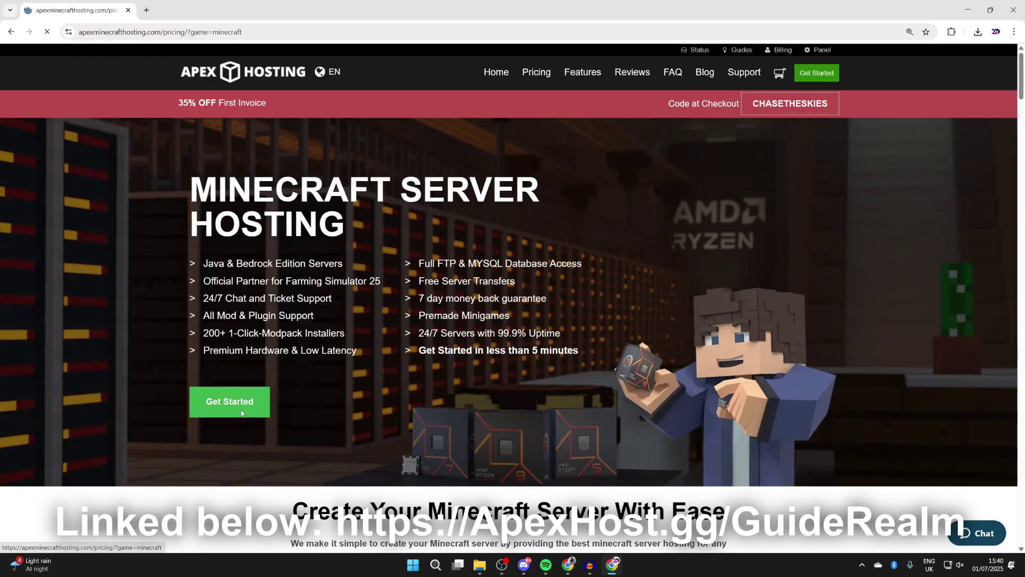
pyautogui.scroll(-2, 463, 342)
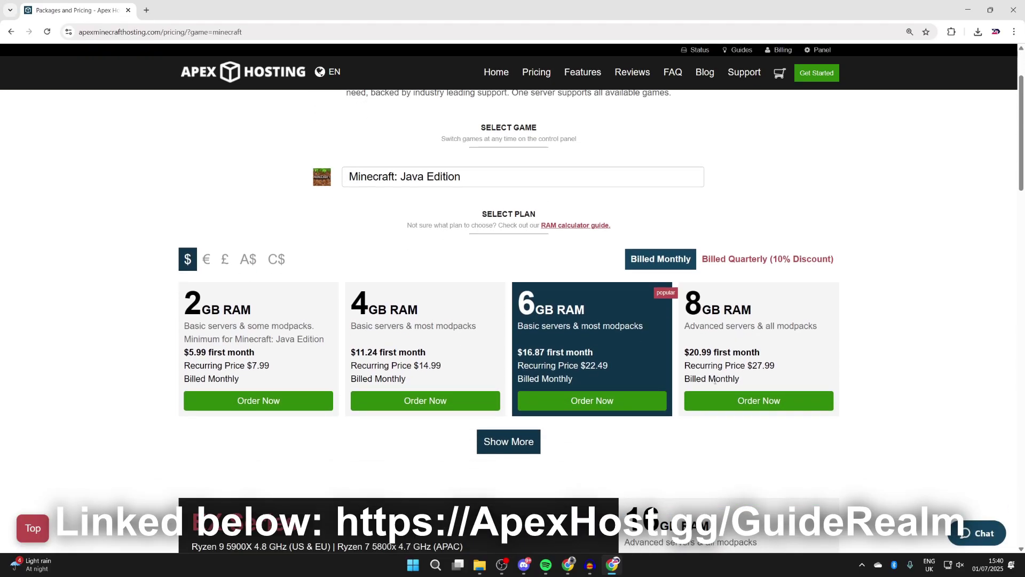
pyautogui.click(715, 405)
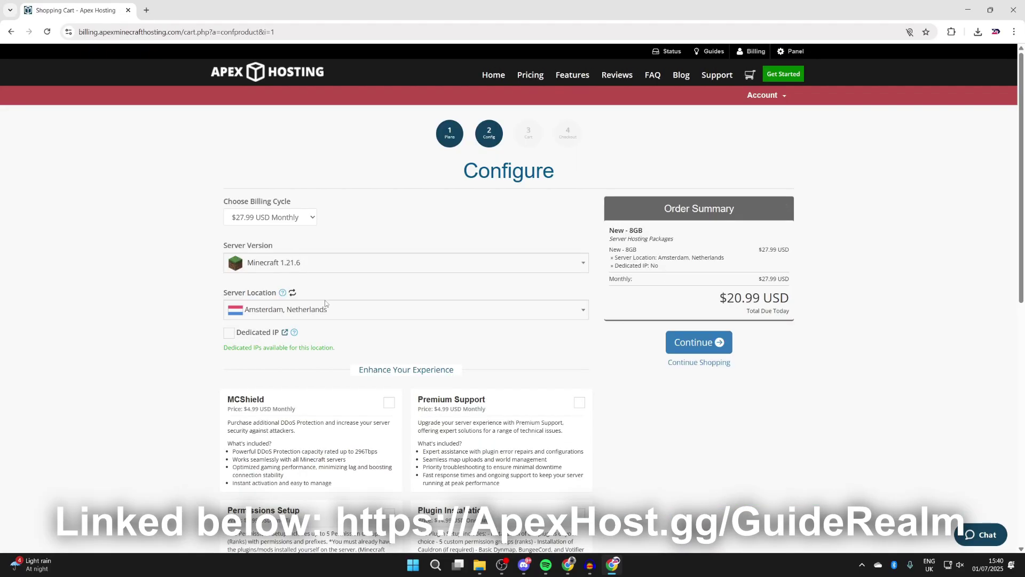
pyautogui.click(282, 272)
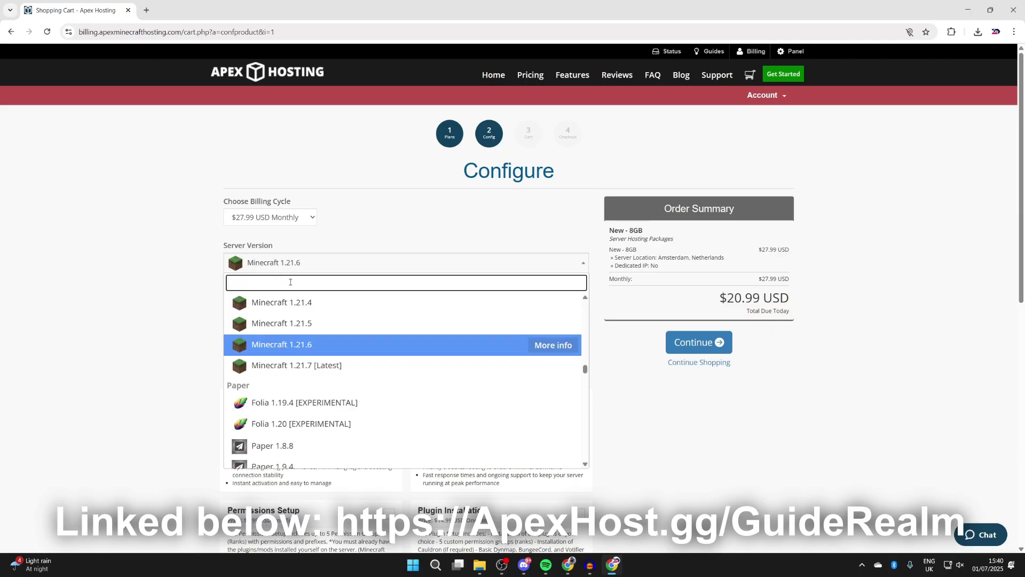
pyautogui.write('neo')
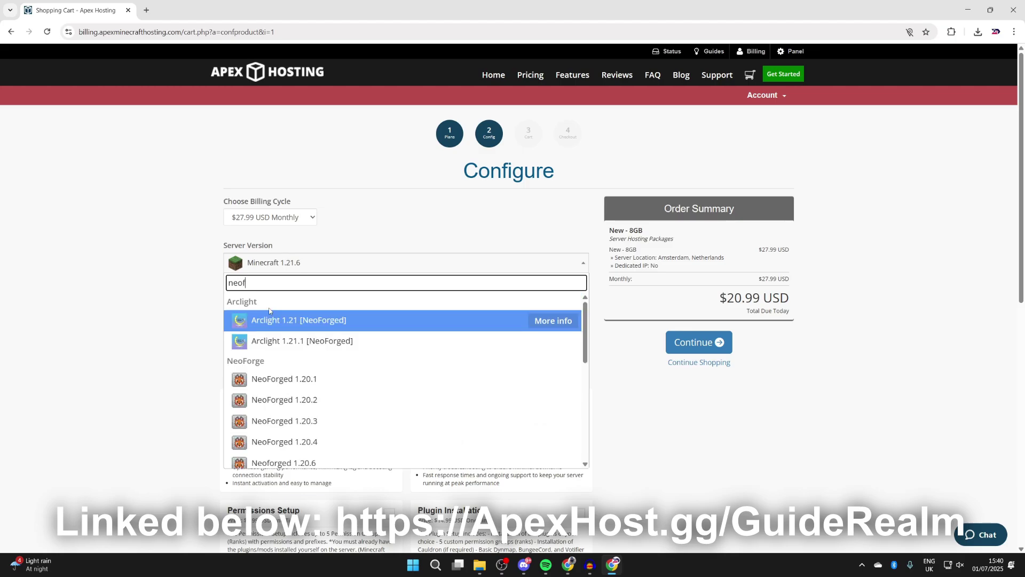
pyautogui.write('f')
pyautogui.click(286, 378)
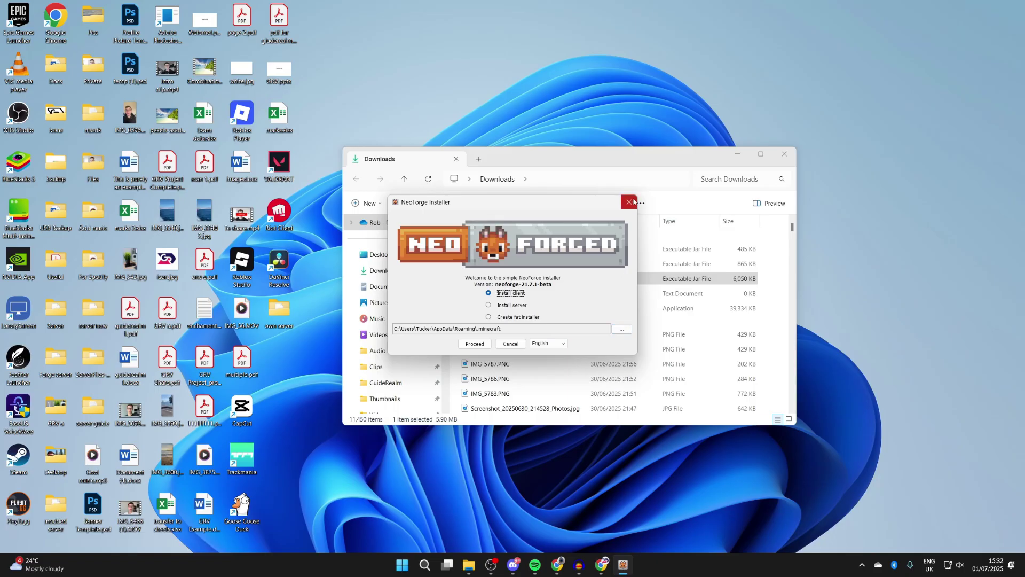
# Step: Reopen the NeoForge installer with Java(TM) Platform SE binary as the permanent app for .jar files and install the NeoForge 21.7.1-beta client
pyautogui.click(639, 196)
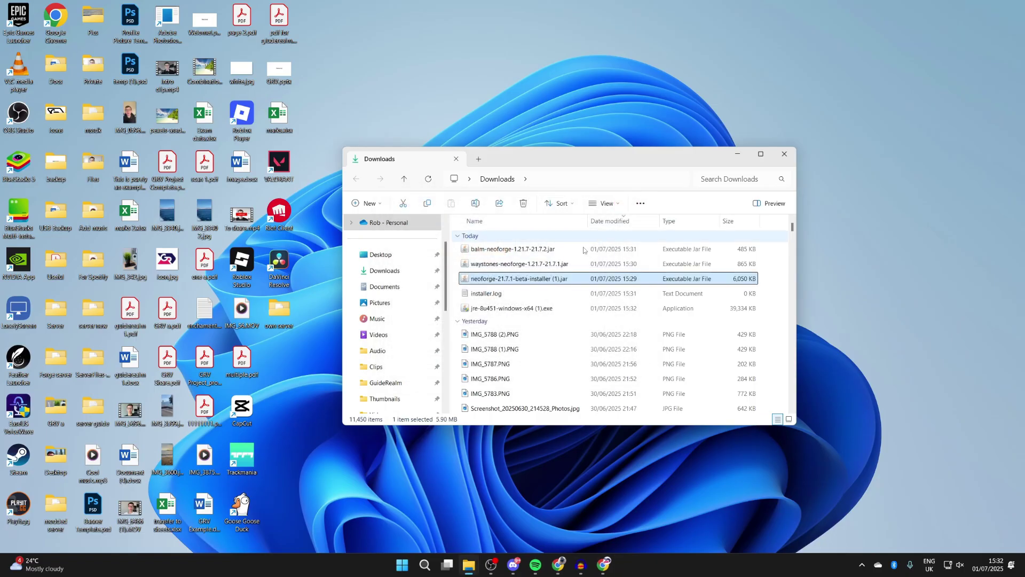
pyautogui.rightClick(494, 279)
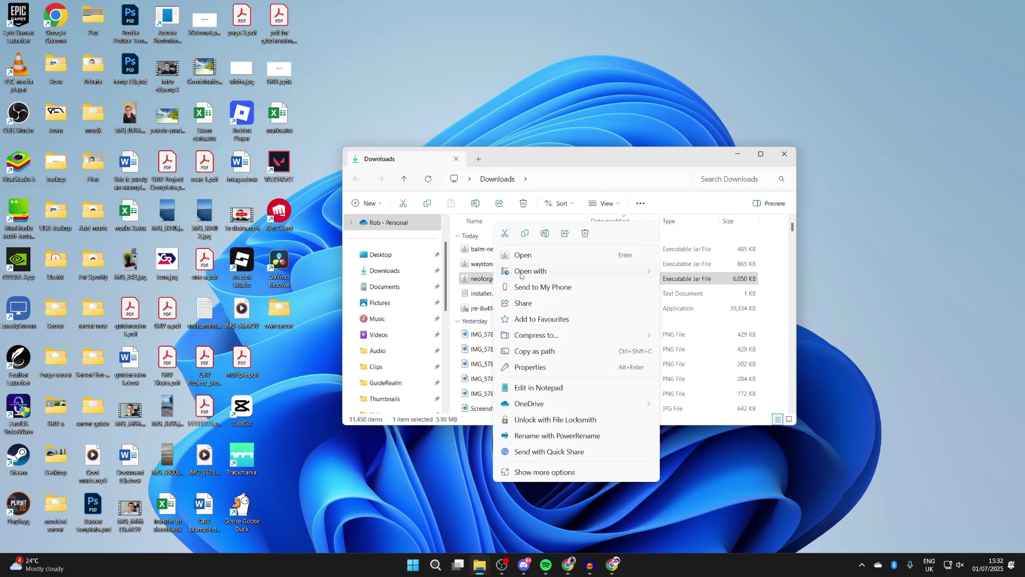
pyautogui.moveTo(520, 272)
pyautogui.click(688, 303)
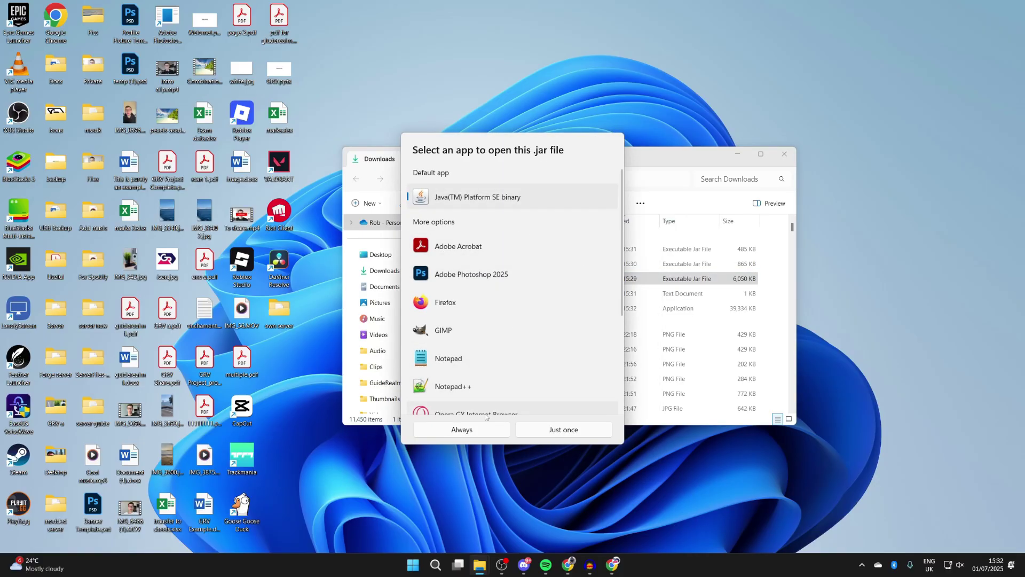
pyautogui.click(474, 429)
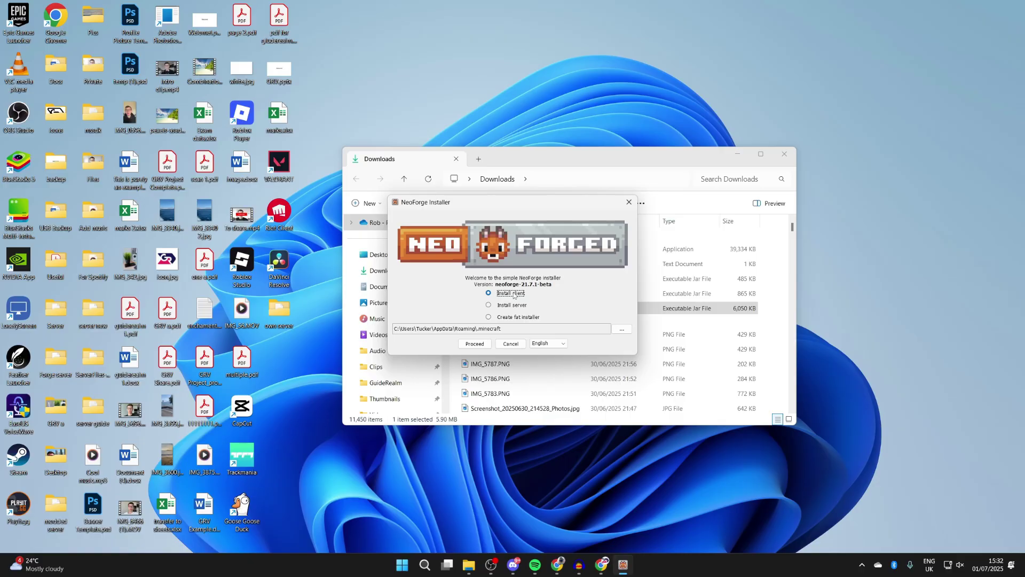
pyautogui.click(474, 344)
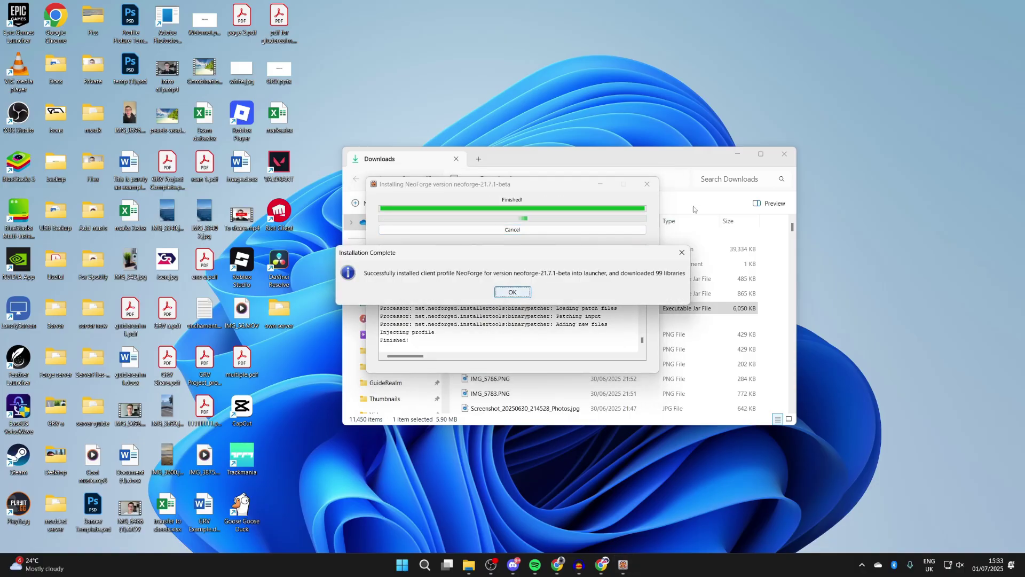
pyautogui.click(512, 293)
# Step: Search Windows for Minecraft Launcher, open it, and show the Java Edition installations
pyautogui.click(438, 569)
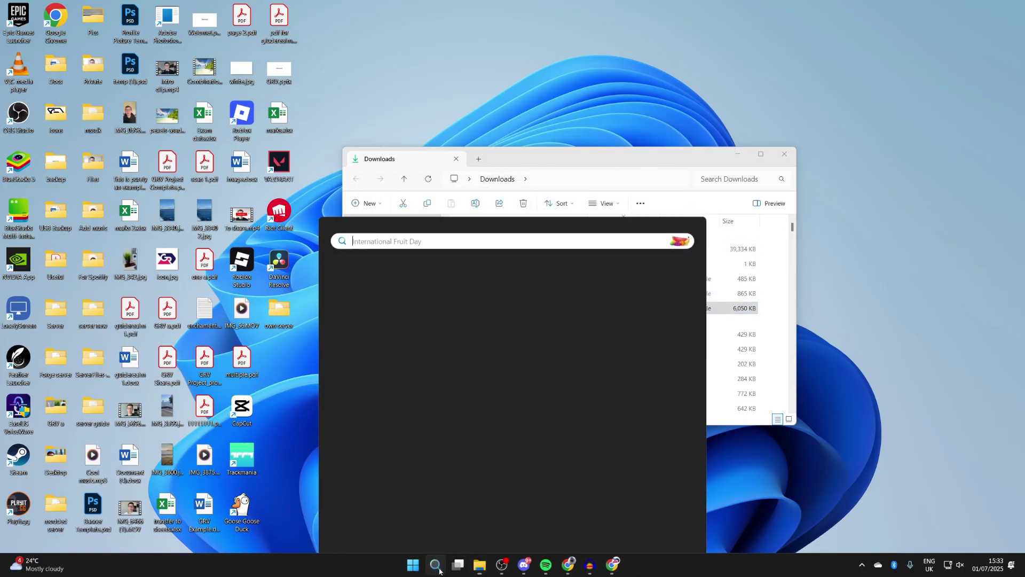
pyautogui.write('mine')
pyautogui.click(411, 313)
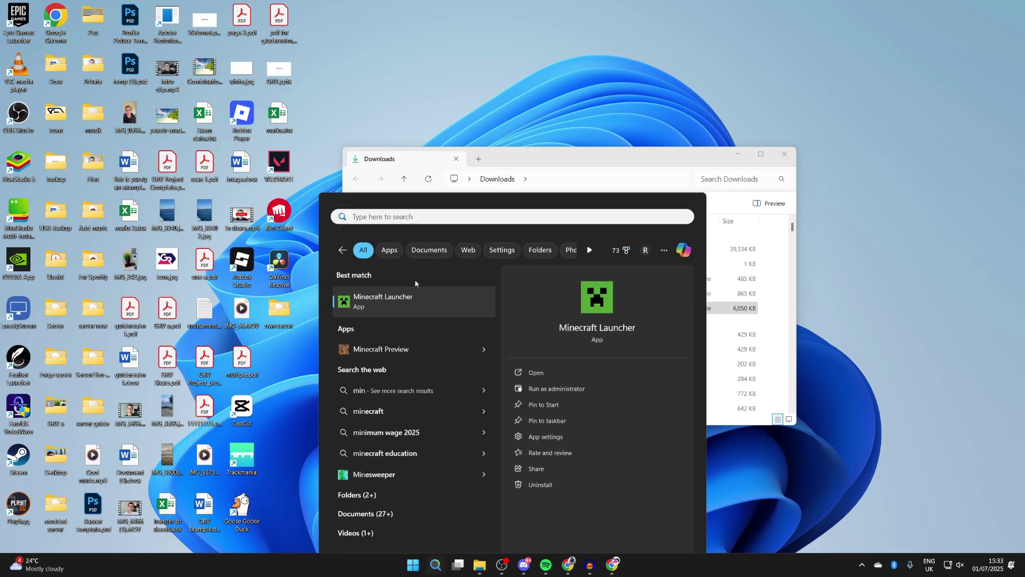
pyautogui.click(342, 133)
# Step: Find the NeoForge neoforge-21.7.1-beta installation and open its game folder
pyautogui.scroll(-10, 447, 273)
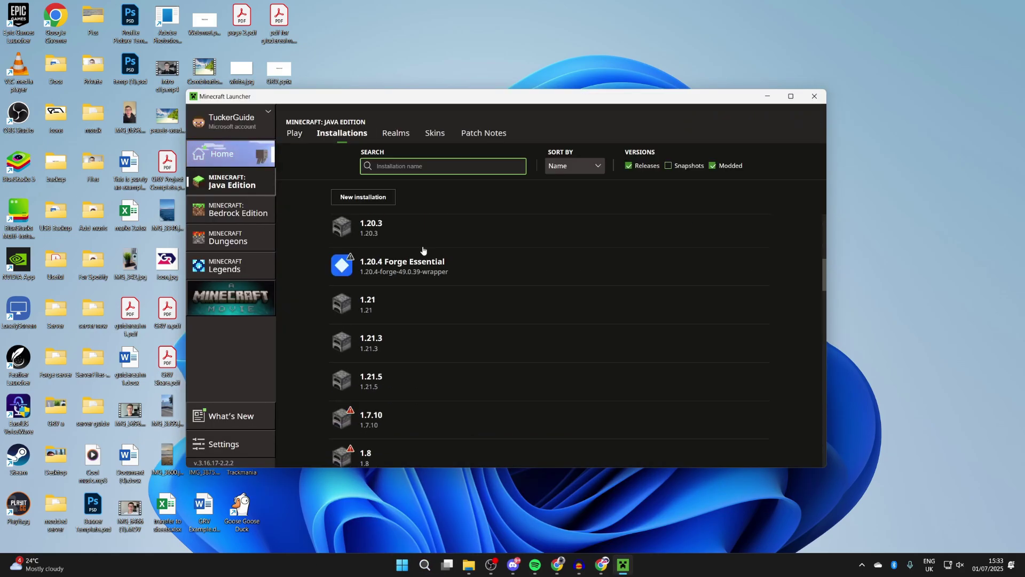
pyautogui.scroll(-15, 449, 273)
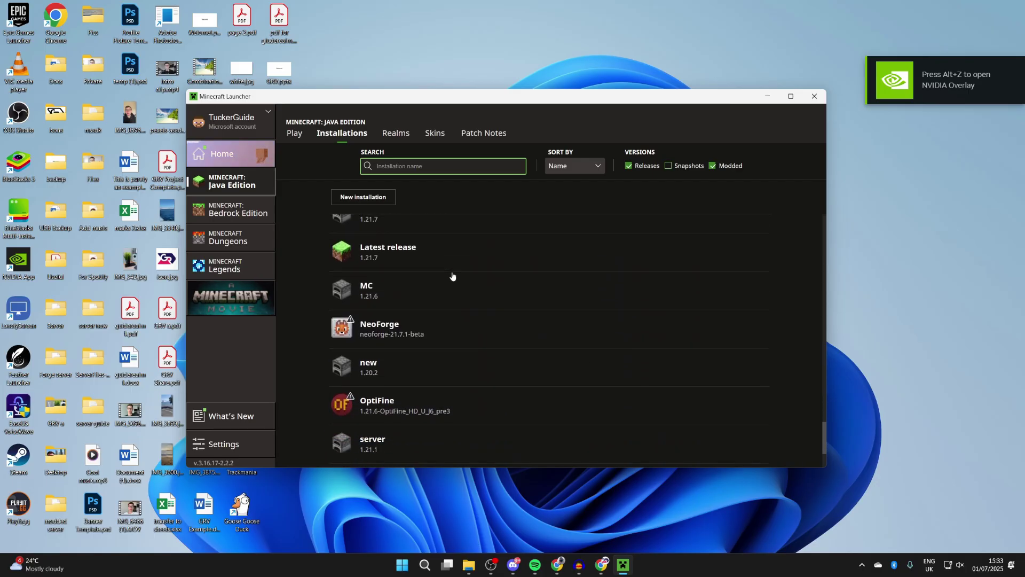
pyautogui.scroll(1, 452, 276)
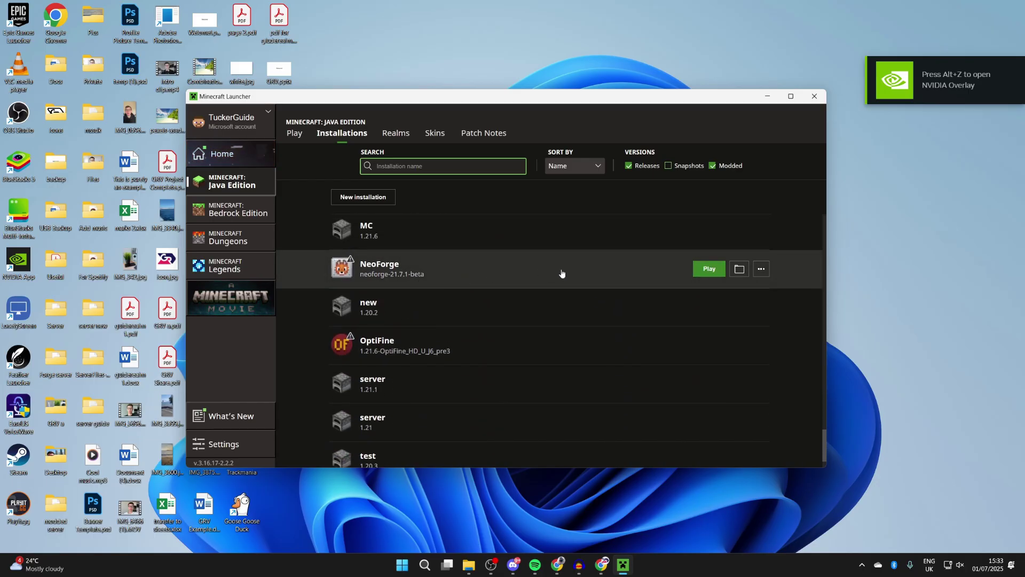
pyautogui.click(736, 271)
pyautogui.scroll(-3, 602, 318)
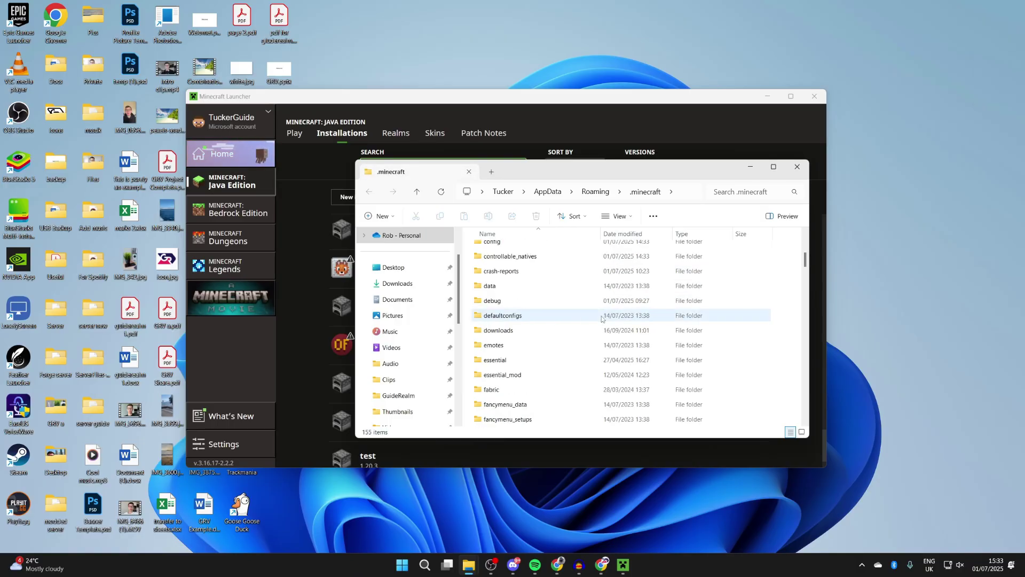
# Step: Open the mods folder inside the .minecraft game folder
pyautogui.scroll(-4, 601, 319)
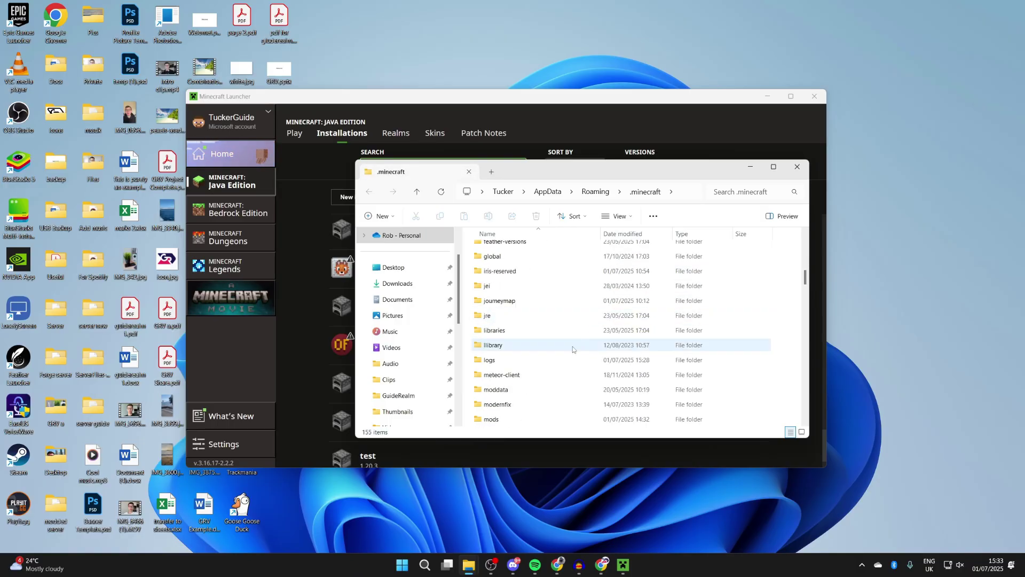
pyautogui.scroll(-1, 570, 351)
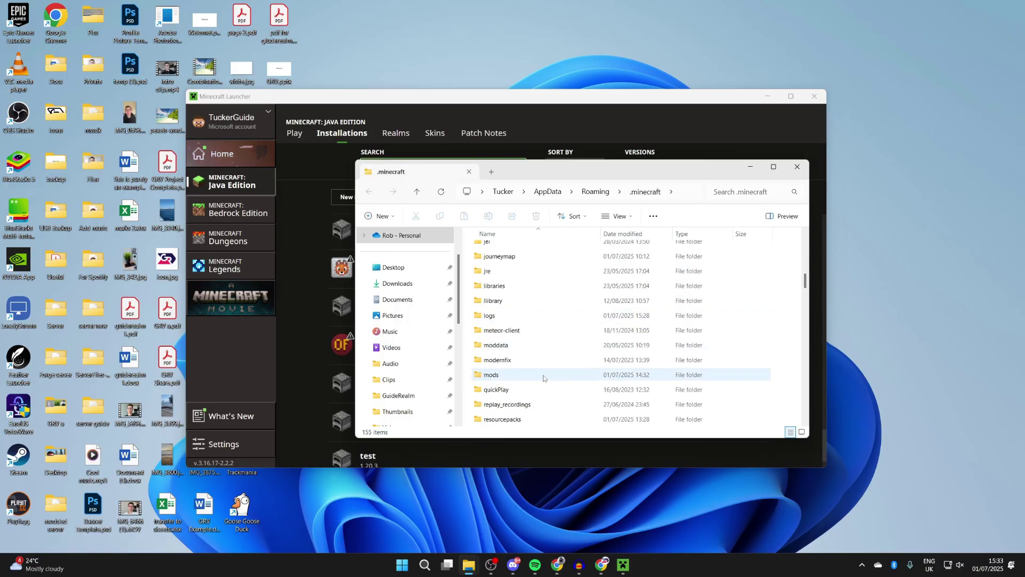
pyautogui.doubleClick(542, 375)
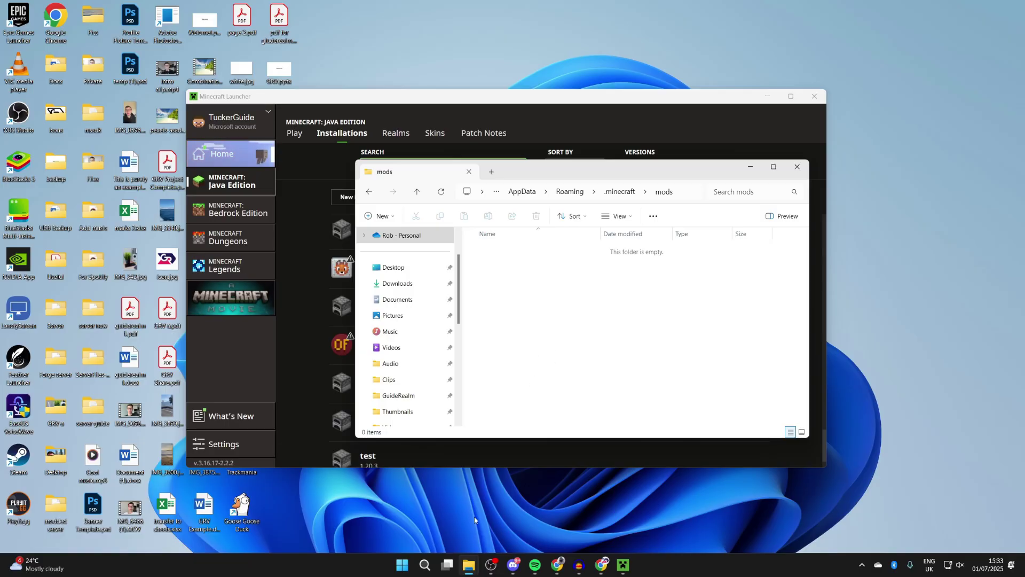
# Step: Copy balm-neoforge-1.21.7-21.7.2.jar and waystones-neoforge-1.21.7-21.7.1.jar from Downloads into the mods folder, and close the mods window
pyautogui.moveTo(468, 565)
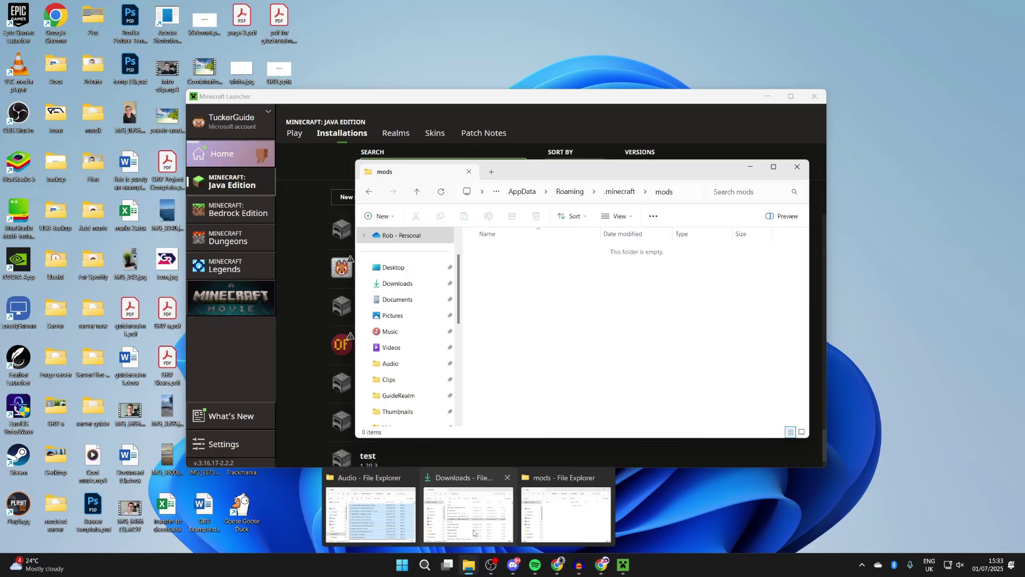
pyautogui.click(479, 498)
pyautogui.moveTo(673, 302); pyautogui.dragTo(689, 322)
pyautogui.rightClick(690, 323)
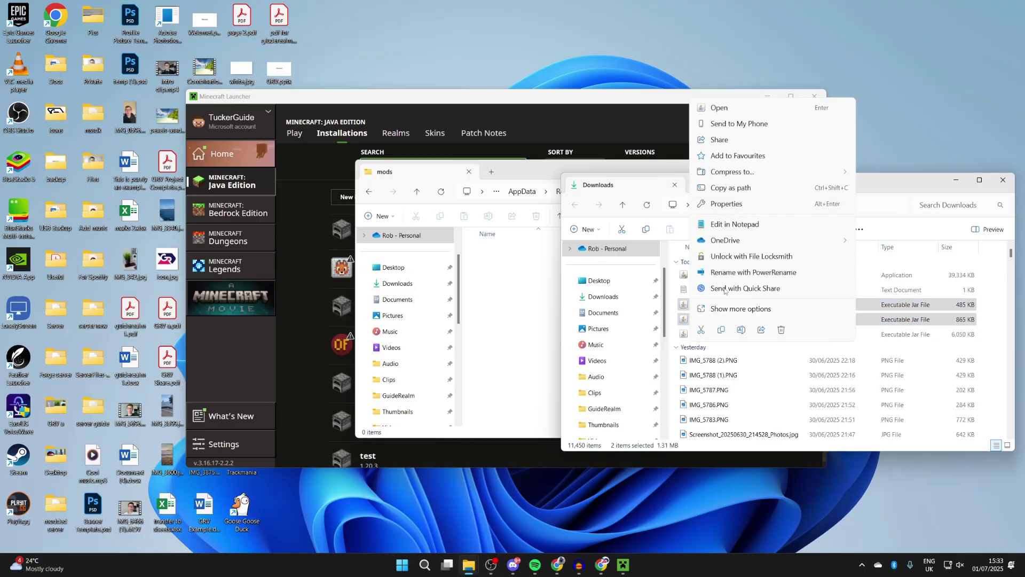
pyautogui.click(720, 331)
pyautogui.click(496, 282)
pyautogui.rightClick(501, 286)
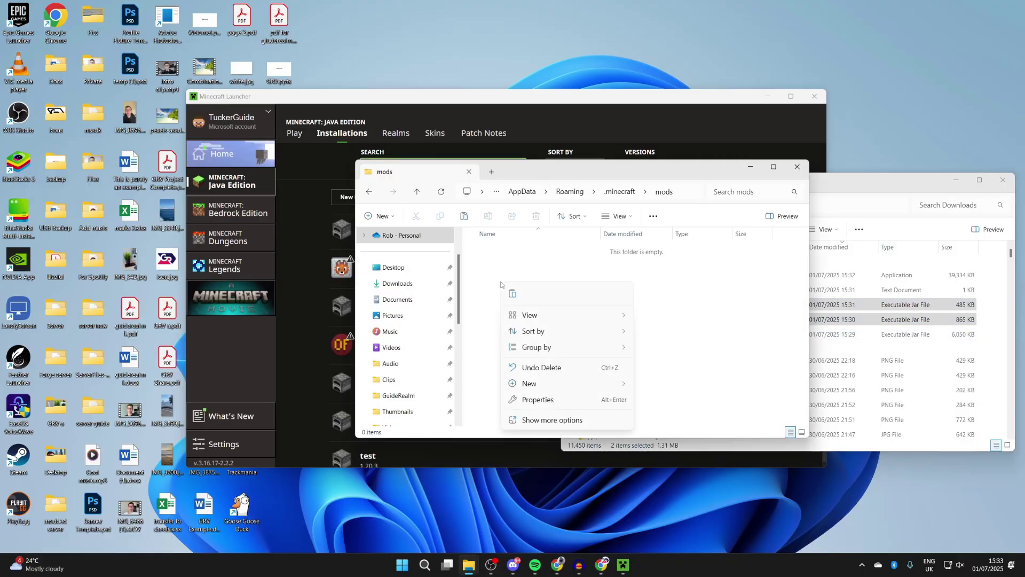
pyautogui.click(516, 295)
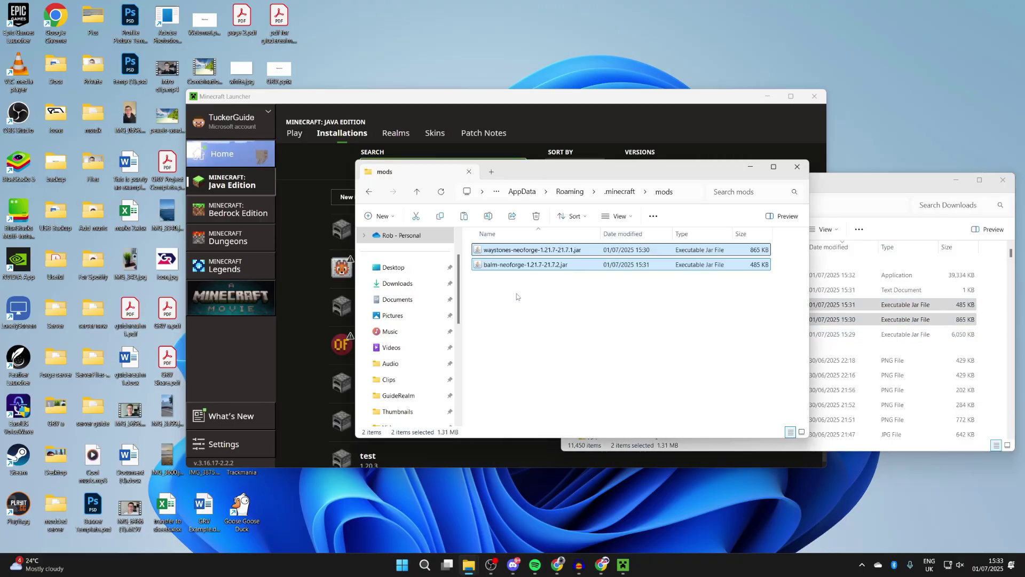
pyautogui.click(798, 170)
pyautogui.moveTo(808, 179); pyautogui.dragTo(566, 182)
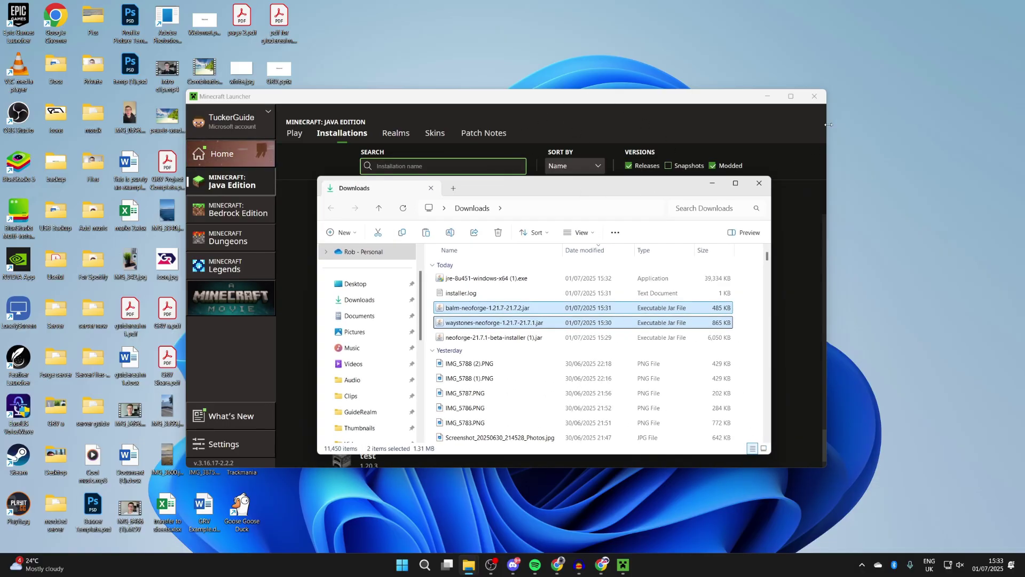
# Step: Launch the NeoForge neoforge-21.7.1-beta installation from Minecraft Launcher, accepting the modified-installation risks and turning off further warnings for it
pyautogui.click(636, 137)
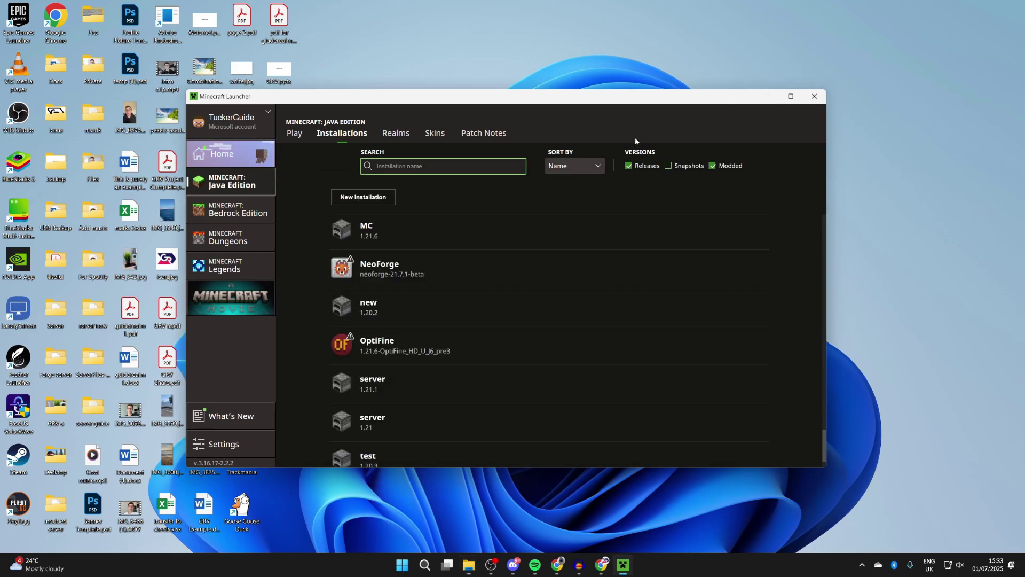
pyautogui.click(708, 266)
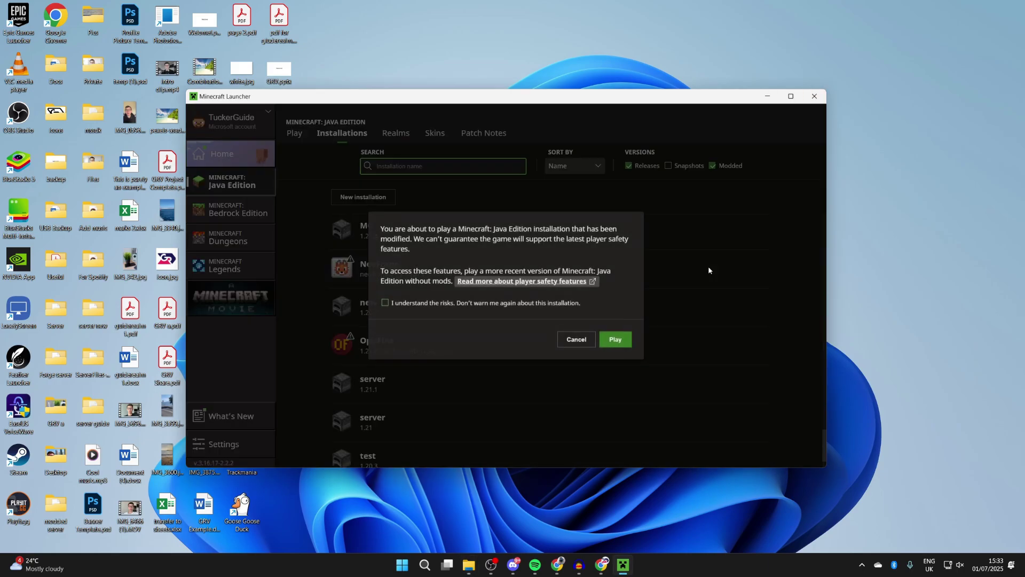
pyautogui.click(535, 305)
pyautogui.click(619, 340)
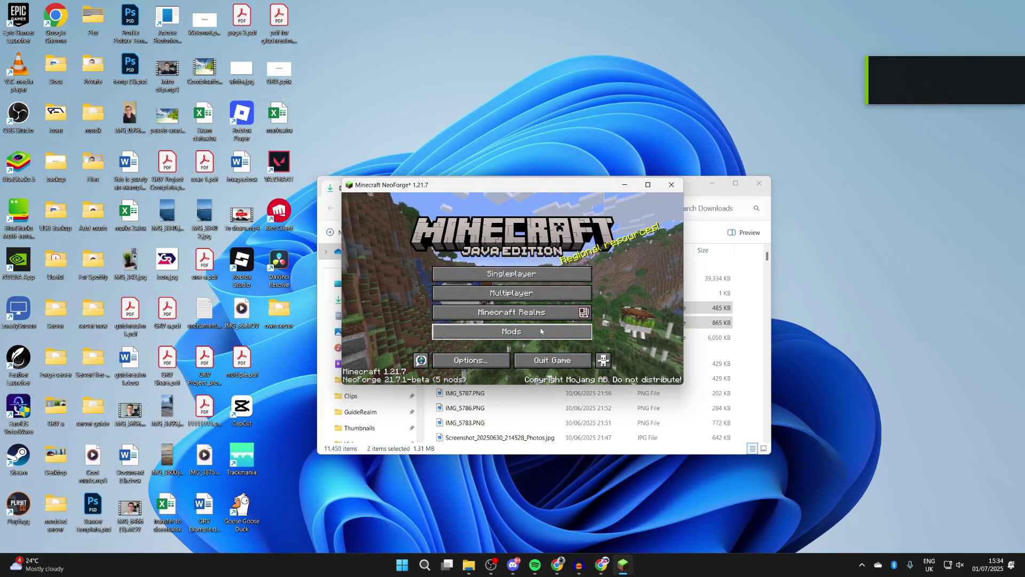
# Step: Check the list of loaded mods in Minecraft, return to the title screen, and minimise the game
pyautogui.click(540, 327)
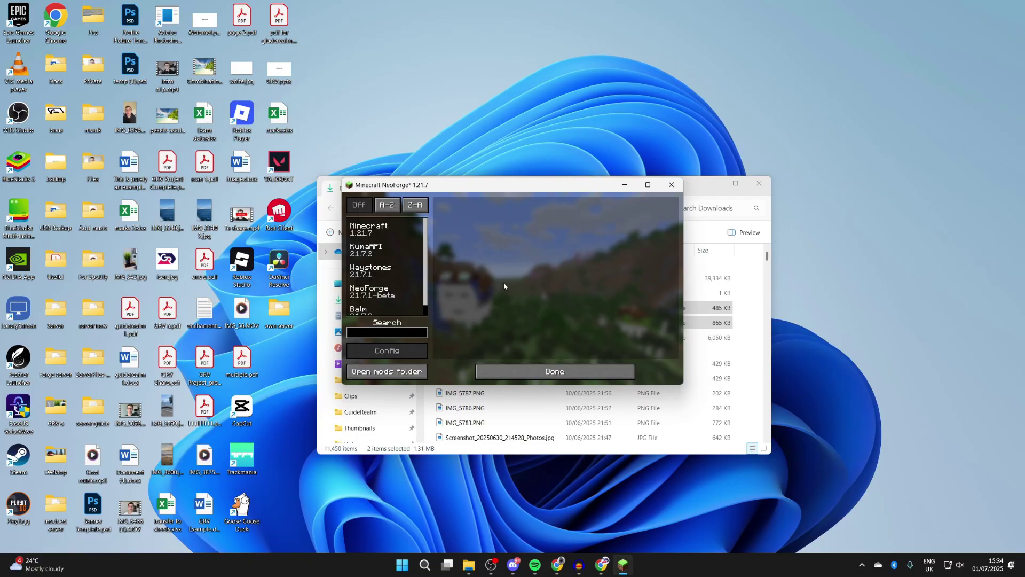
pyautogui.click(544, 371)
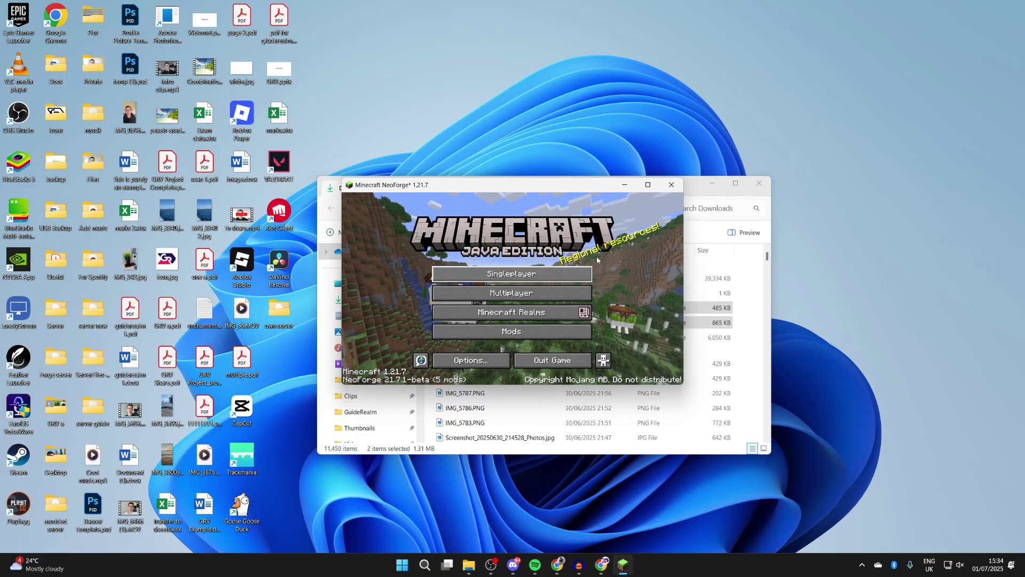
pyautogui.click(625, 188)
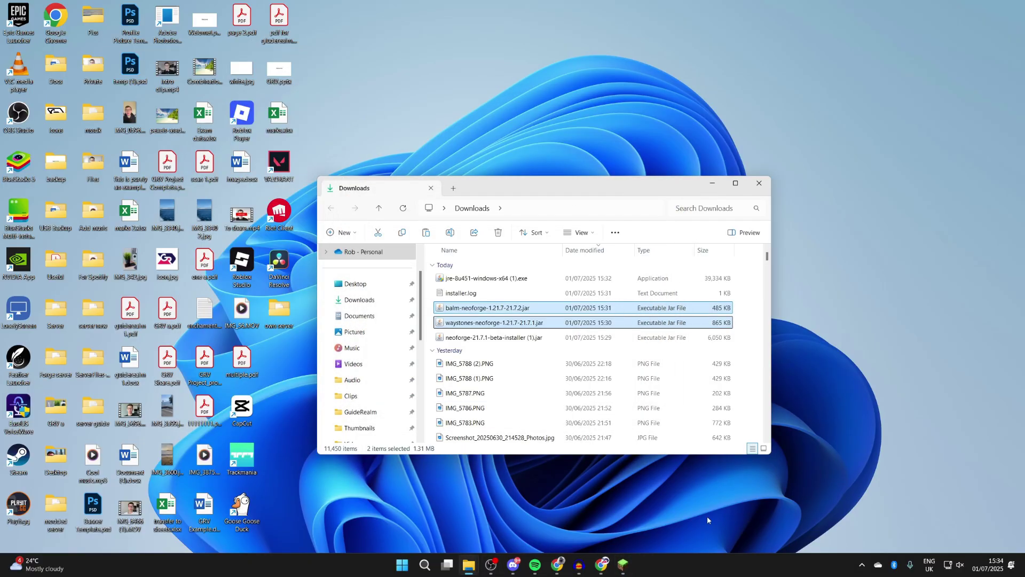
# Step: Switch to Chrome, go back to the Java home page, and open the Developer Downloads
pyautogui.click(601, 564)
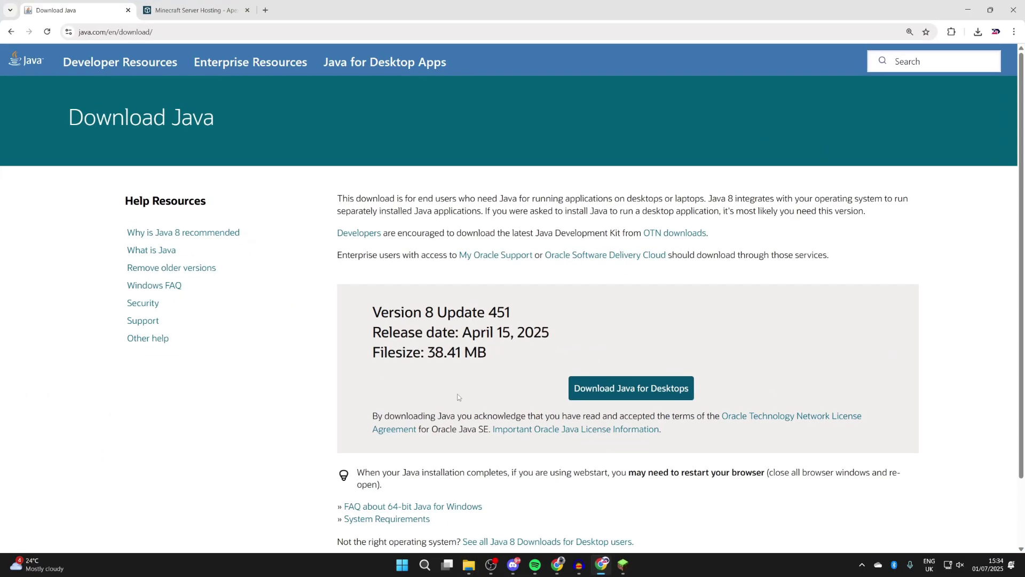
pyautogui.click(11, 32)
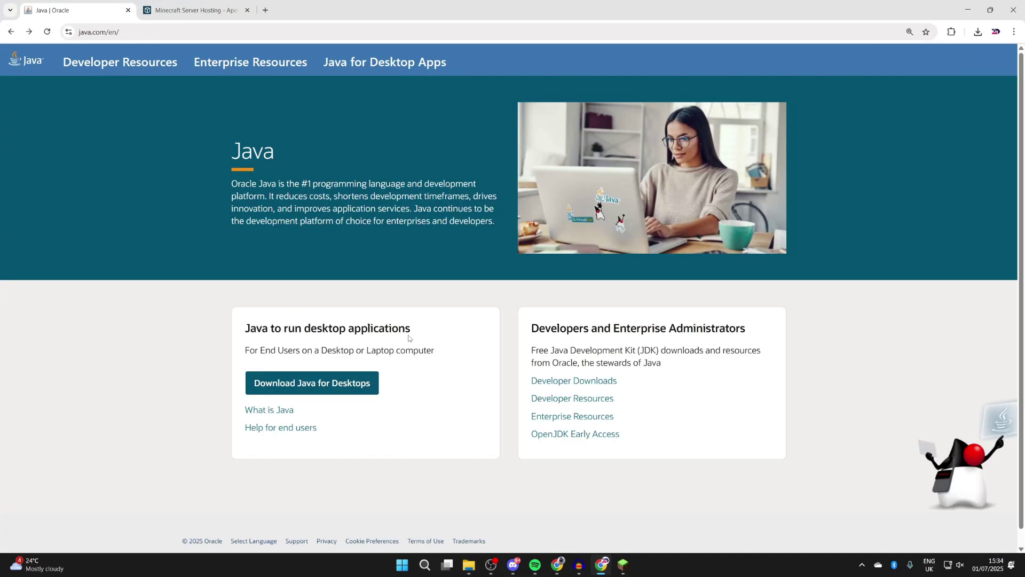
pyautogui.click(573, 383)
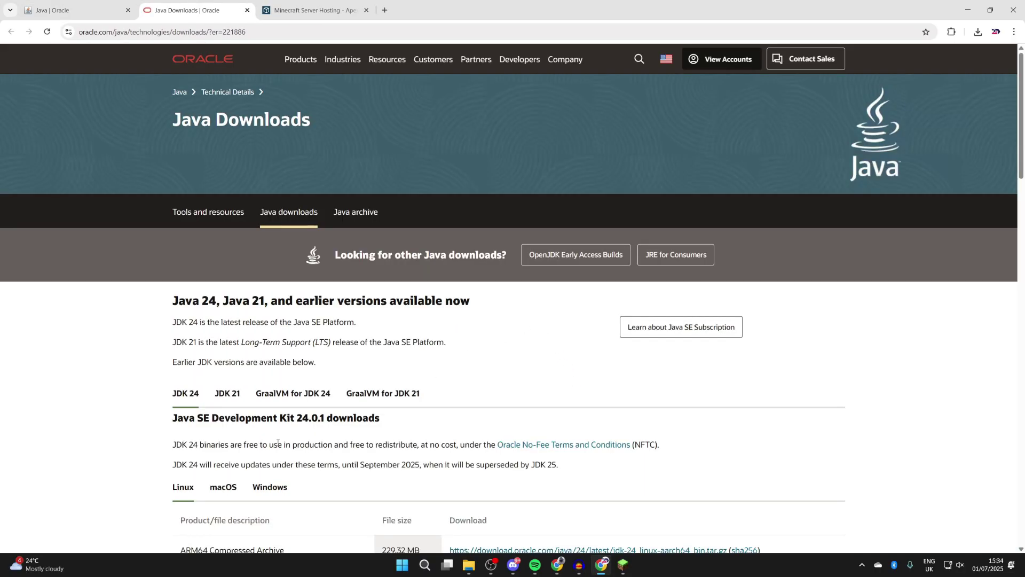
# Step: Download the JDK 21 x64 Installer for Windows and minimise the browser
pyautogui.scroll(-1, 277, 443)
pyautogui.click(240, 346)
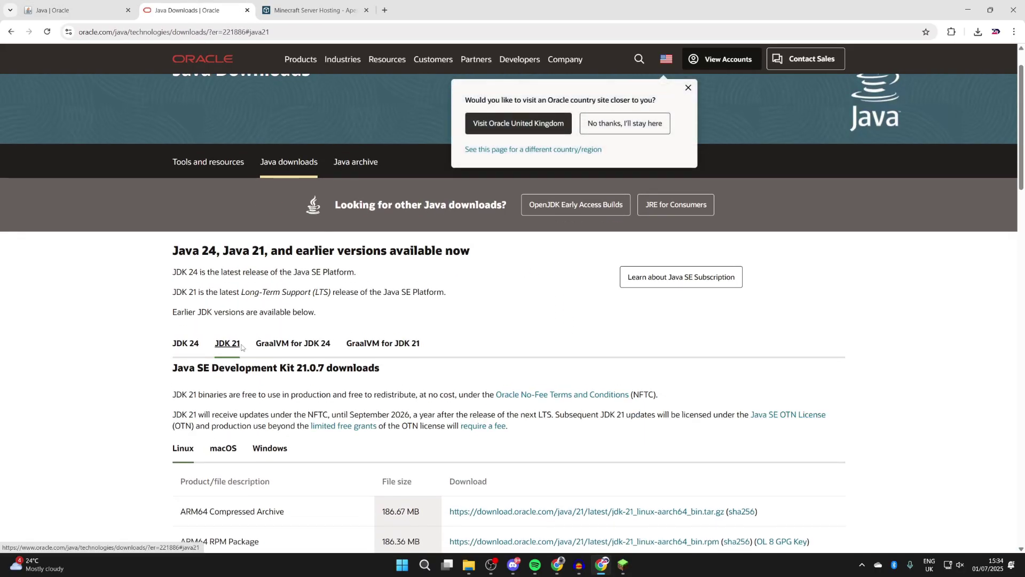
pyautogui.click(269, 448)
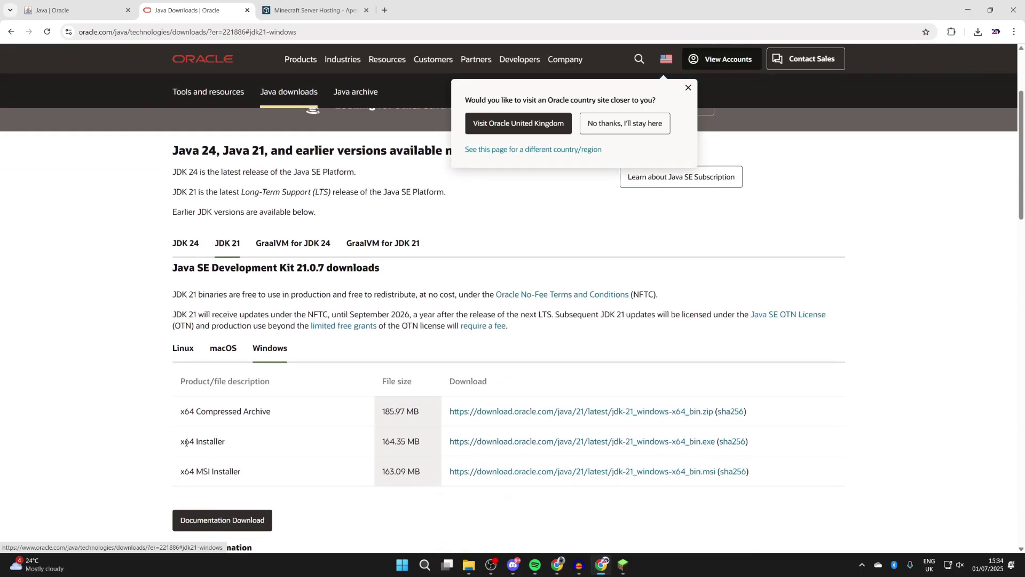
pyautogui.moveTo(178, 442); pyautogui.dragTo(289, 445)
pyautogui.click(480, 447)
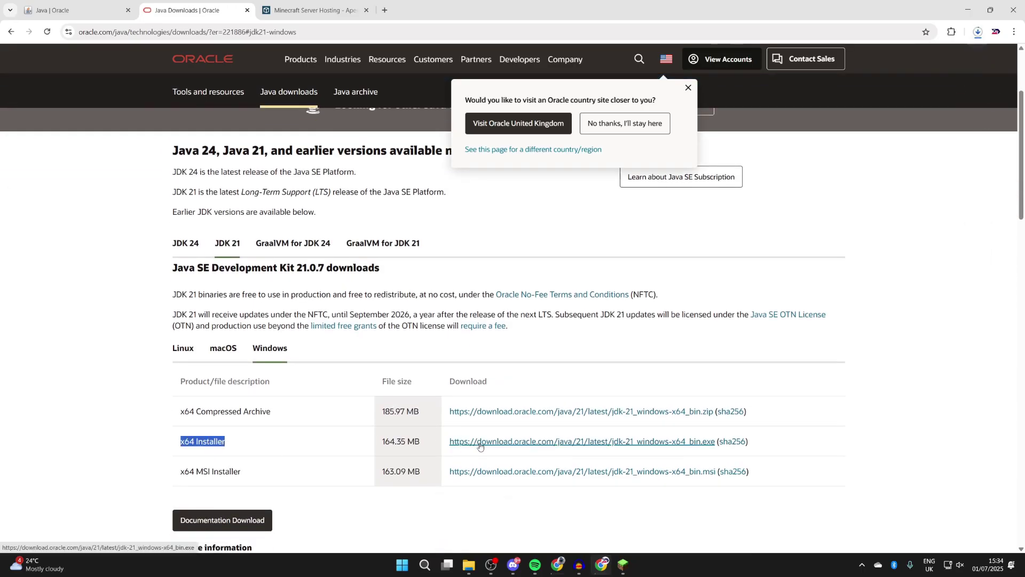
pyautogui.click(968, 5)
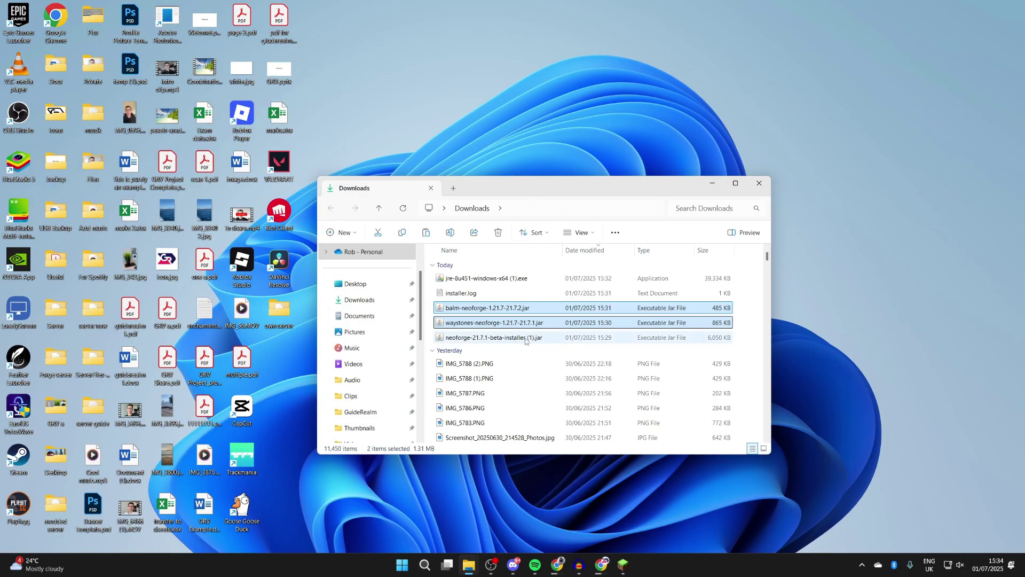
# Step: Reopen the neoforge-21.7.1-beta installer from Downloads, choose Install server, and open the installation directory selection
pyautogui.click(473, 341)
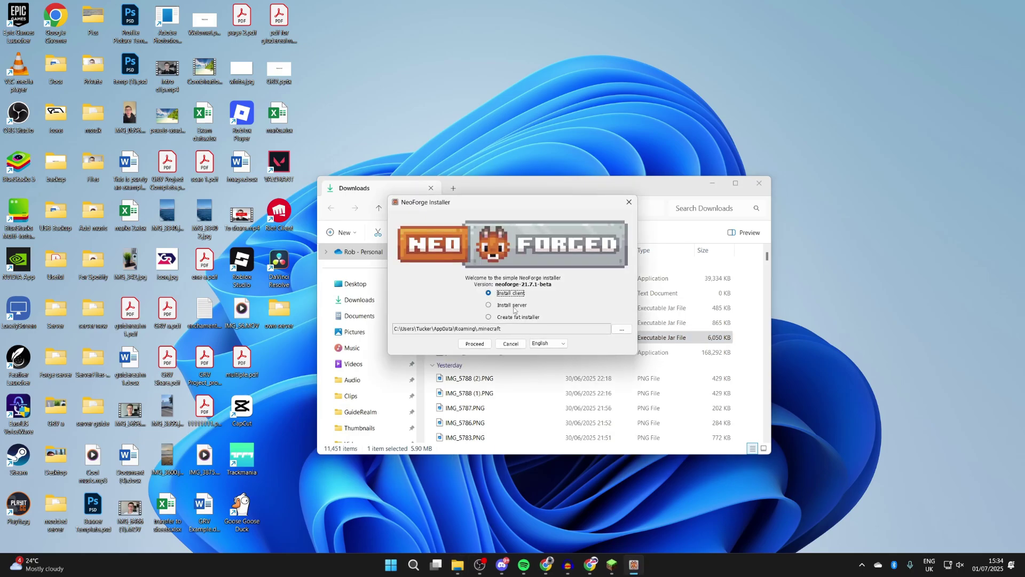
pyautogui.click(513, 306)
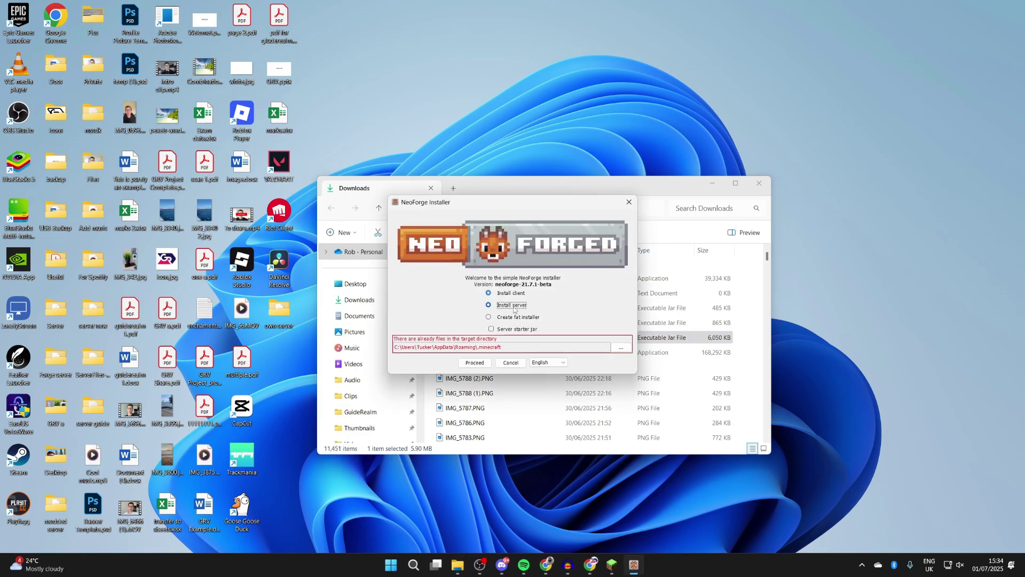
pyautogui.click(621, 348)
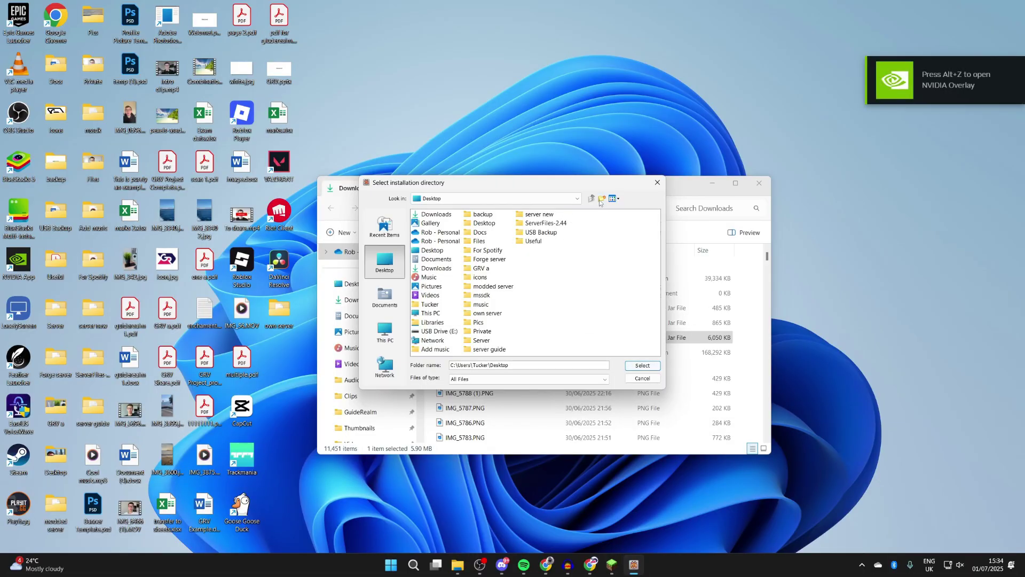
# Step: Create a desktop folder named NeoForge Server, select it as the installation directory, and install the NeoForge server there
pyautogui.click(600, 199)
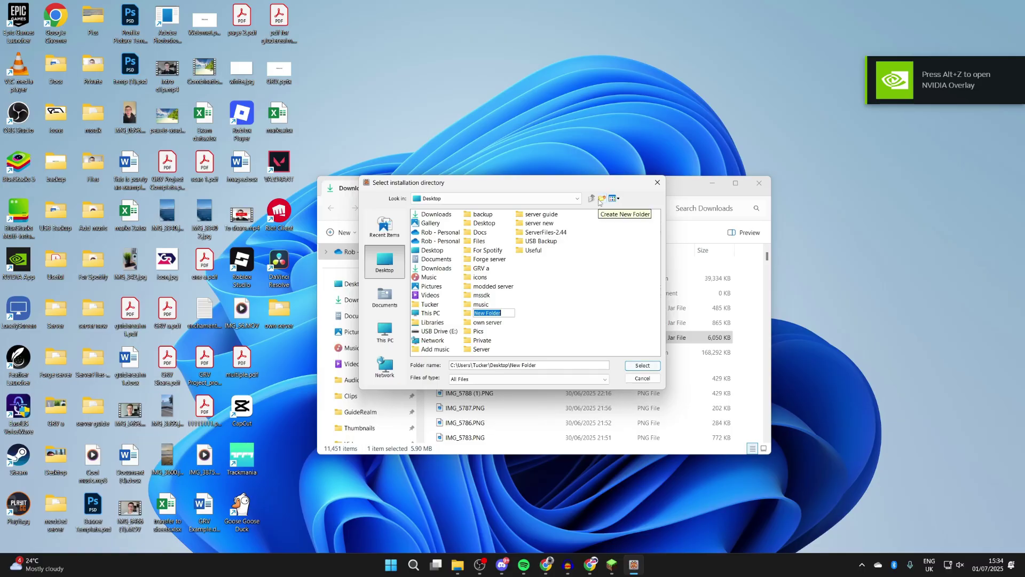
pyautogui.write('NeoForge S')
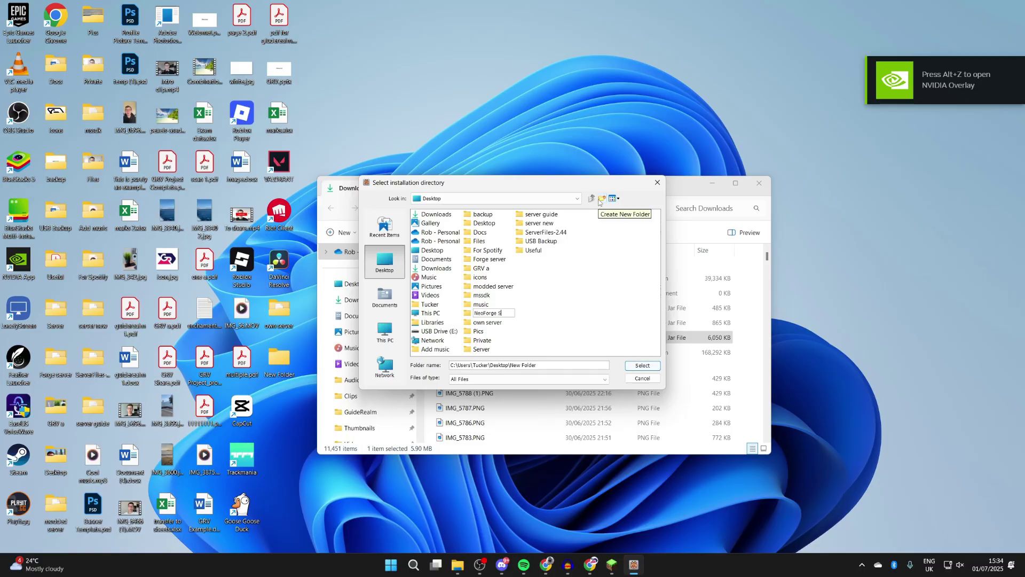
pyautogui.write('erver')
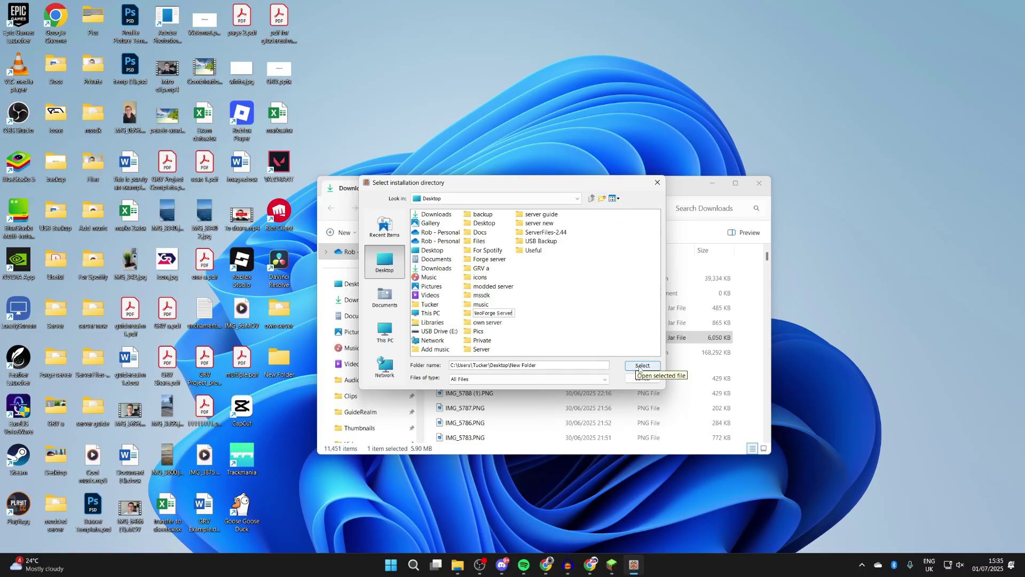
pyautogui.click(640, 368)
pyautogui.click(465, 354)
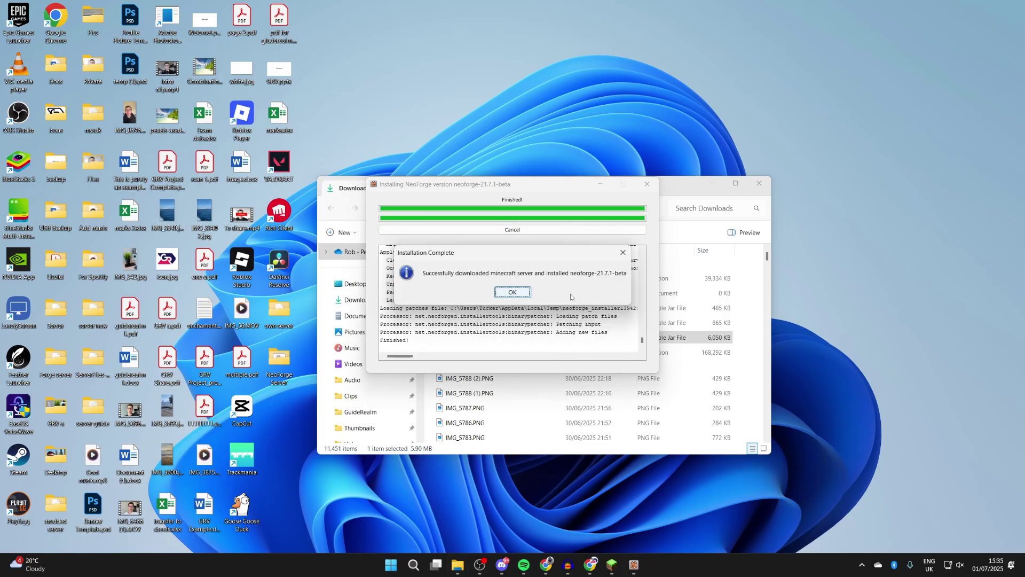
pyautogui.click(512, 292)
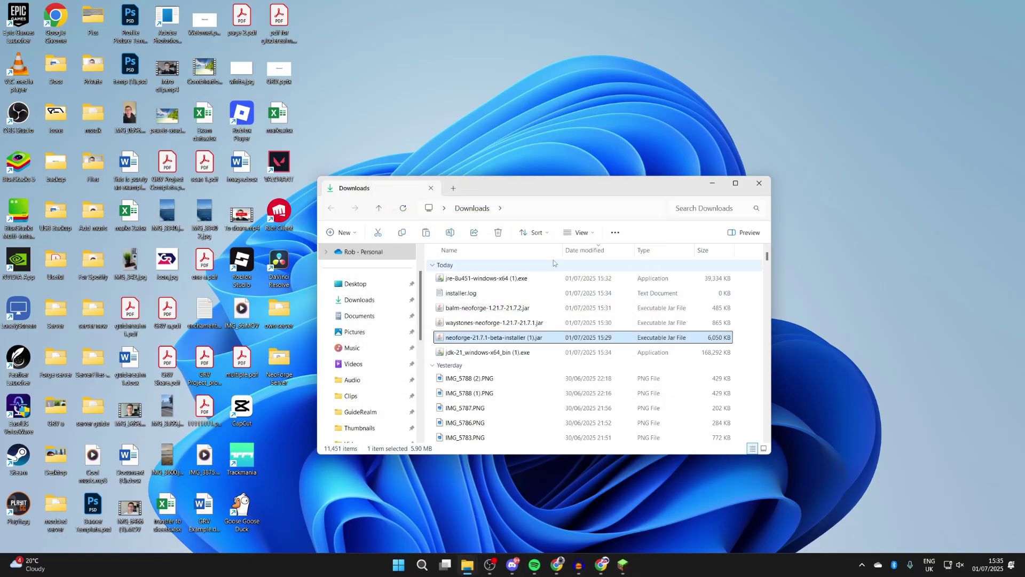
# Step: Run run.bat from the NeoForge Server folder on the desktop and close its console window
pyautogui.click(711, 184)
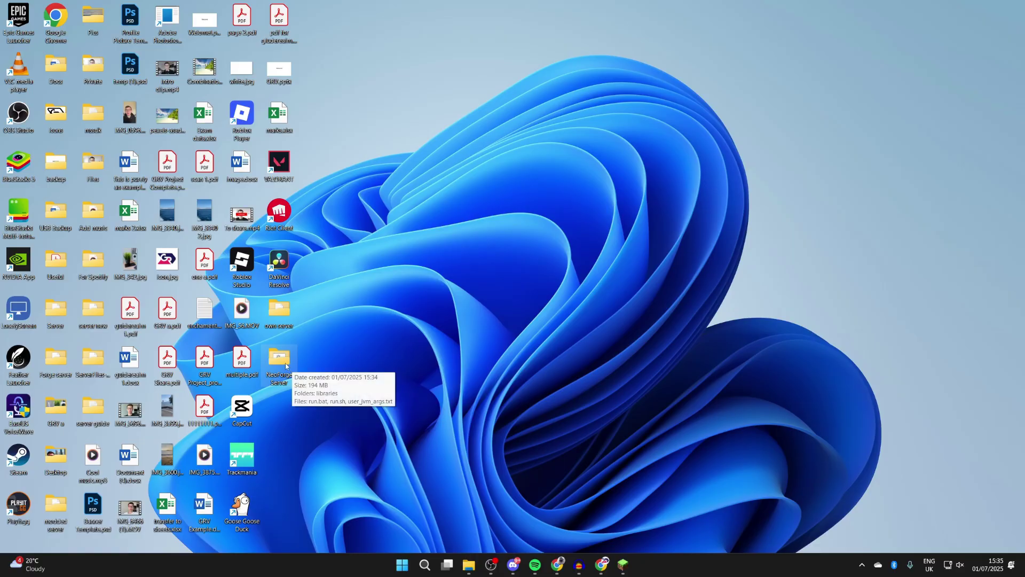
pyautogui.doubleClick(285, 356)
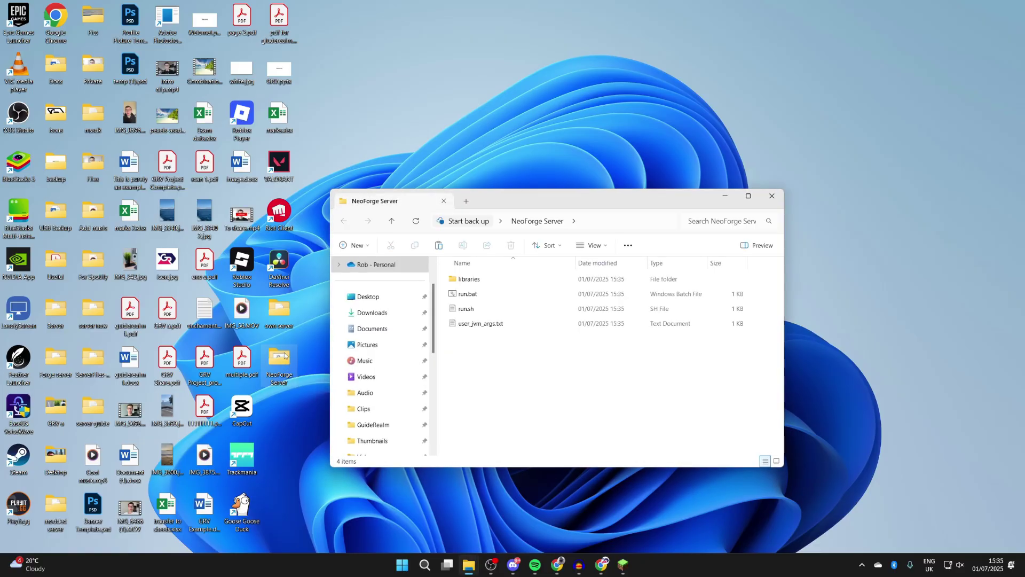
pyautogui.click(513, 293)
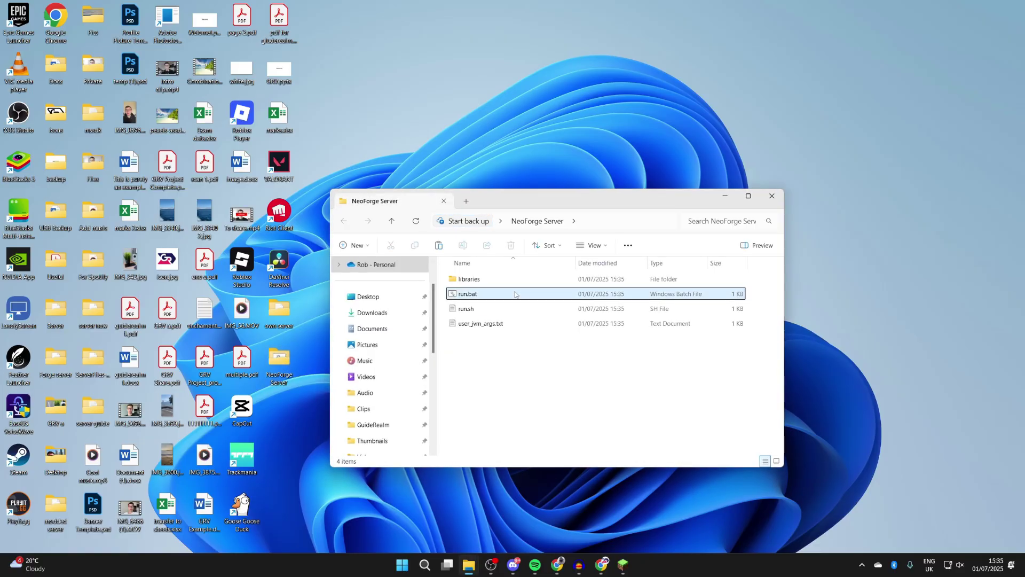
pyautogui.doubleClick(489, 295)
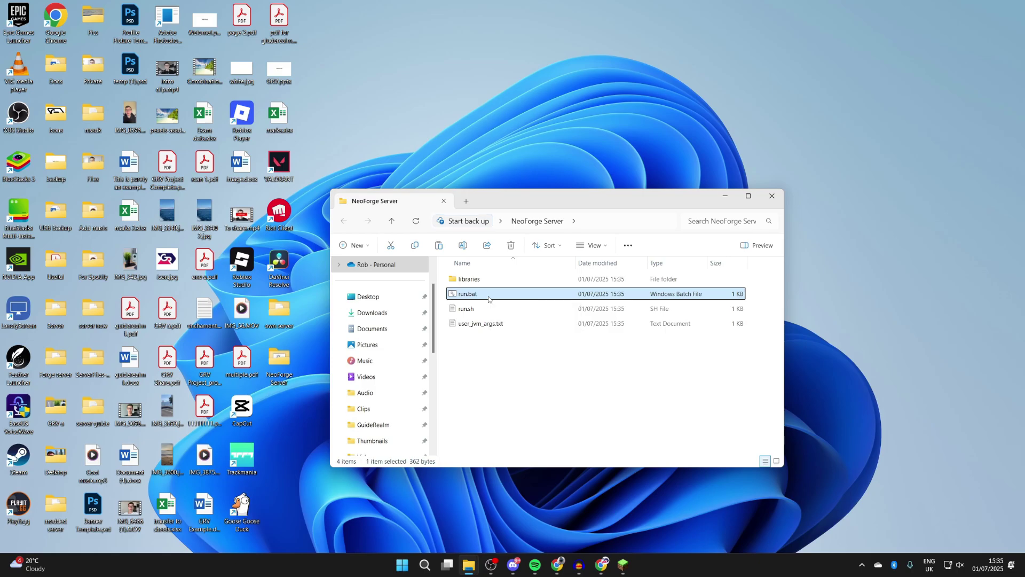
pyautogui.moveTo(306, 89); pyautogui.dragTo(448, 141)
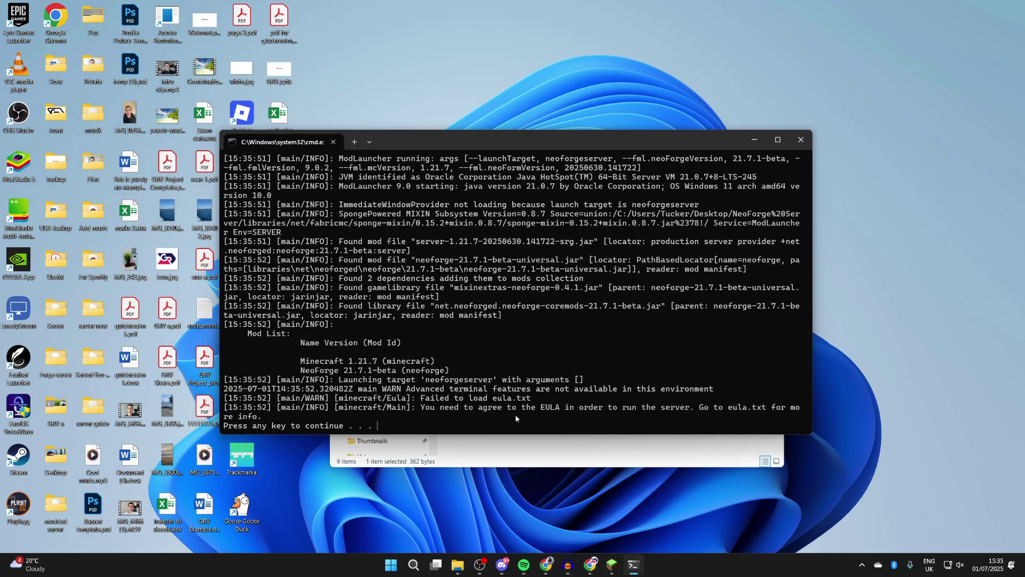
pyautogui.click(801, 139)
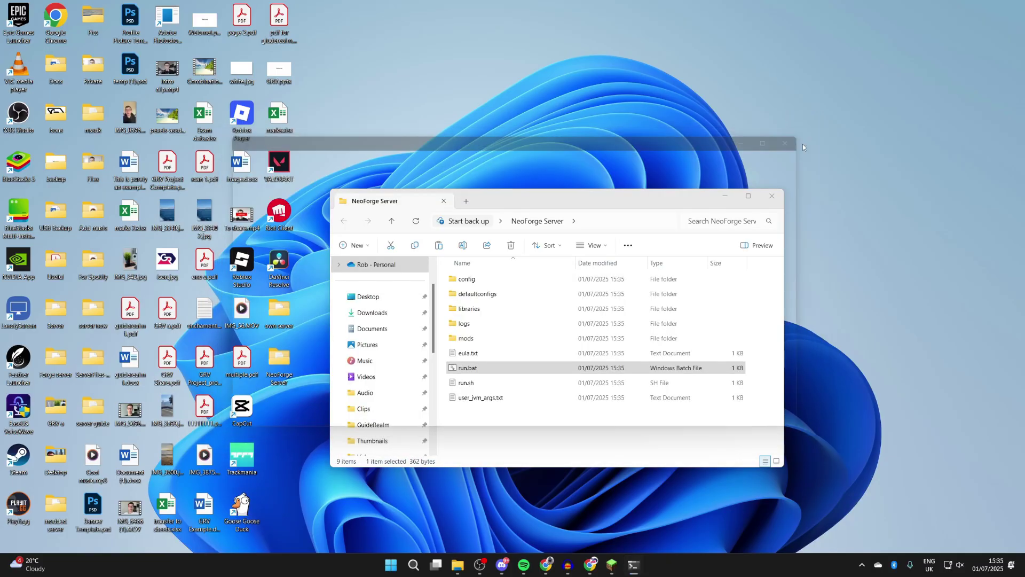
# Step: Accept the Minecraft EULA by setting eula=true in eula.txt, save the file and close it
pyautogui.doubleClick(481, 357)
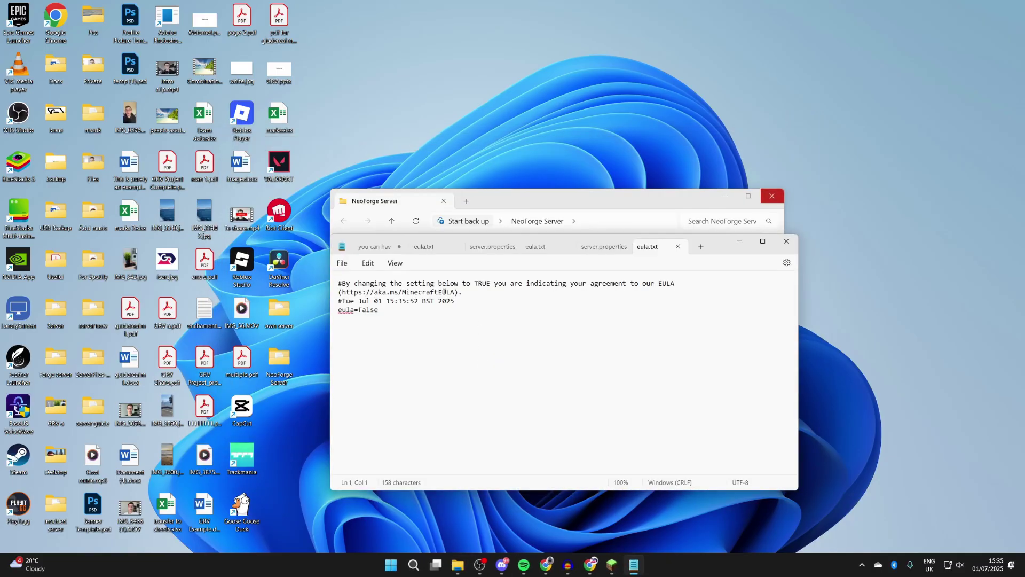
pyautogui.moveTo(456, 292); pyautogui.dragTo(345, 297)
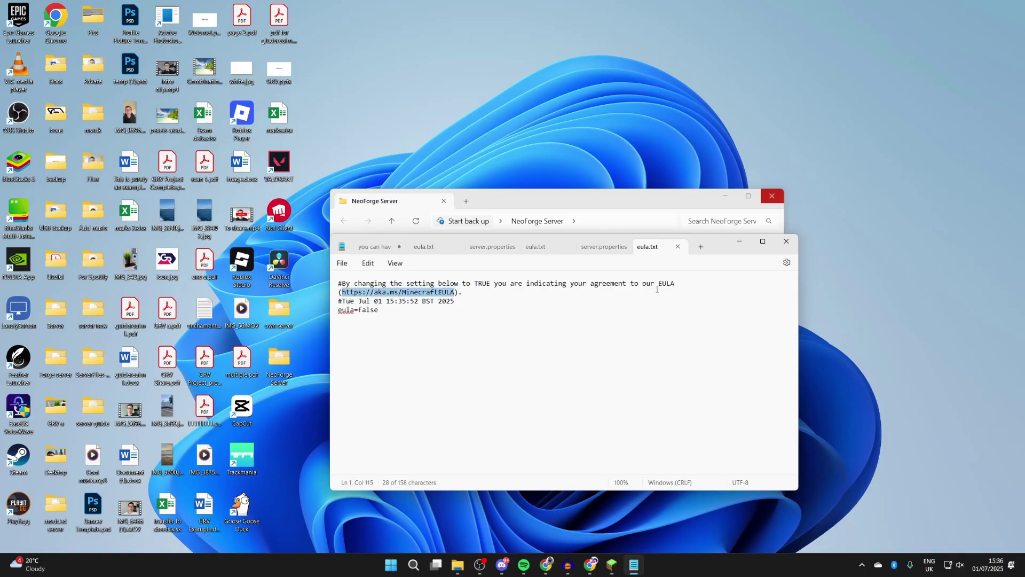
pyautogui.click(395, 310)
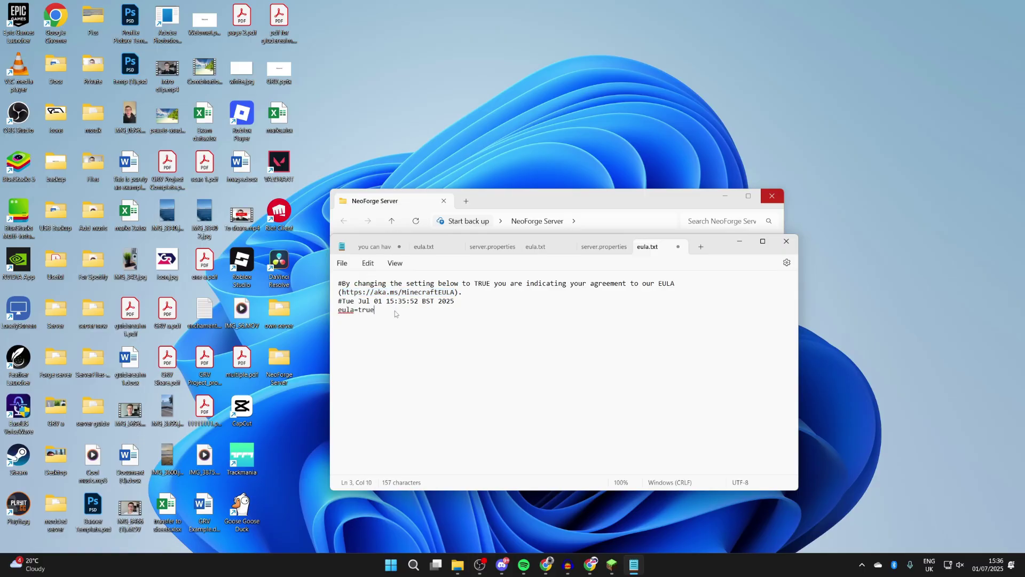
pyautogui.click(343, 268)
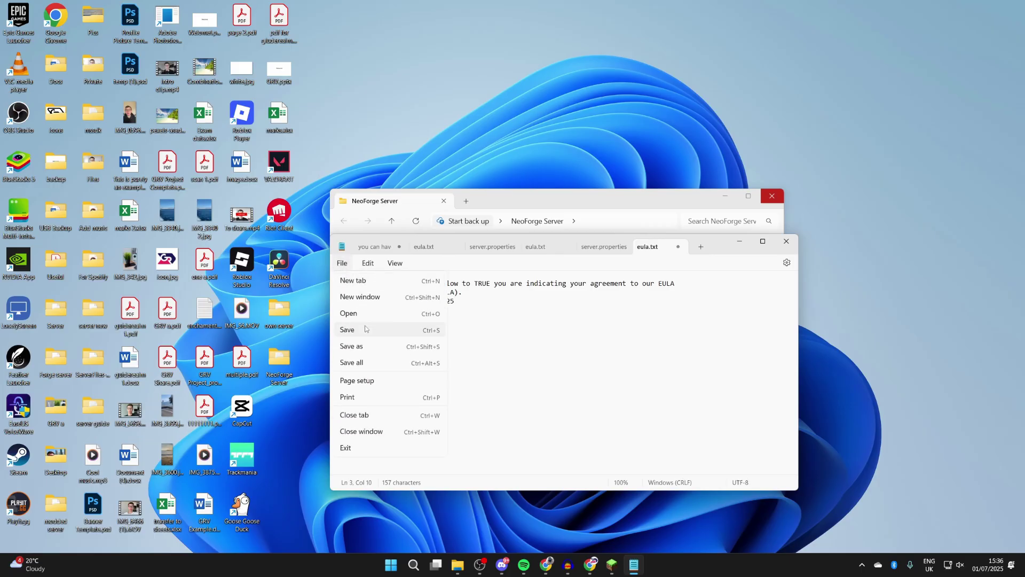
pyautogui.click(365, 329)
pyautogui.doubleClick(717, 246)
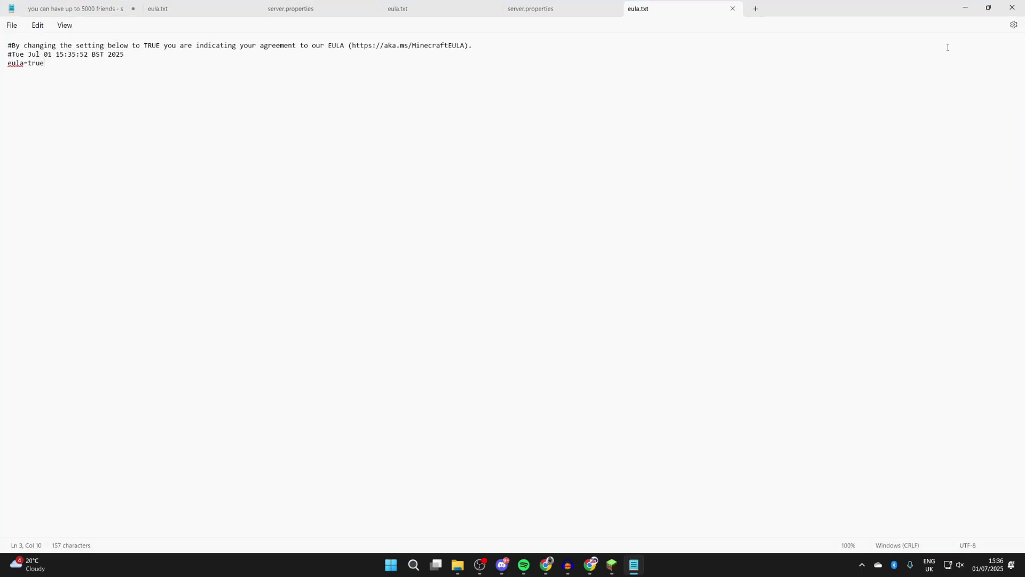
pyautogui.click(1014, 6)
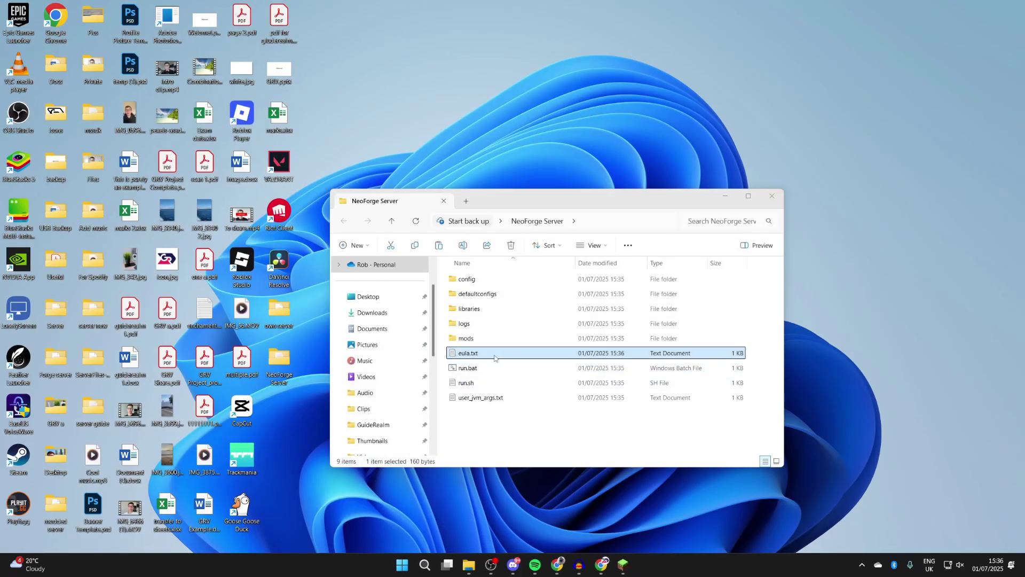
# Step: Run run.bat to generate the server world and files, and close the server and console windows
pyautogui.doubleClick(480, 369)
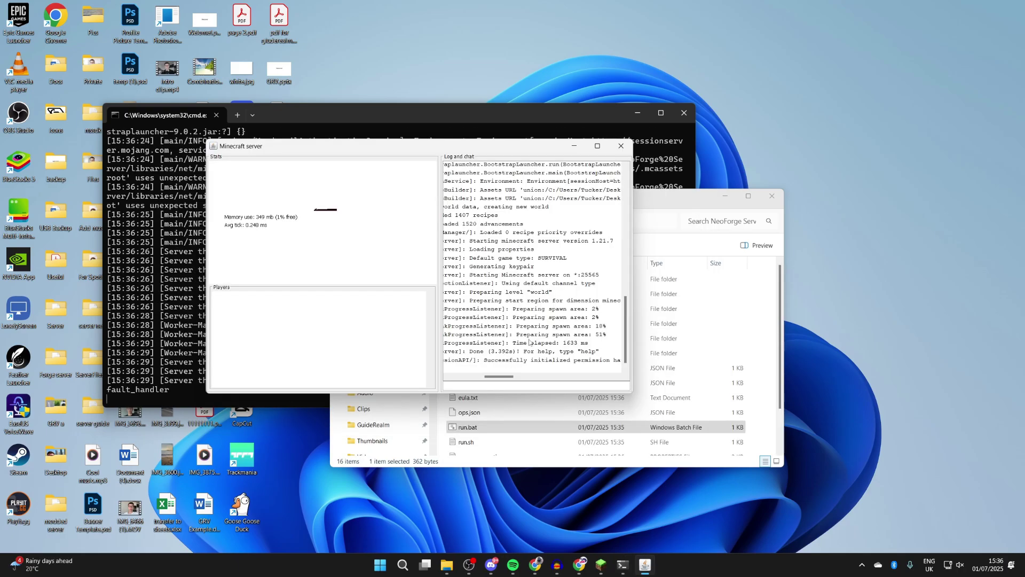
pyautogui.click(621, 145)
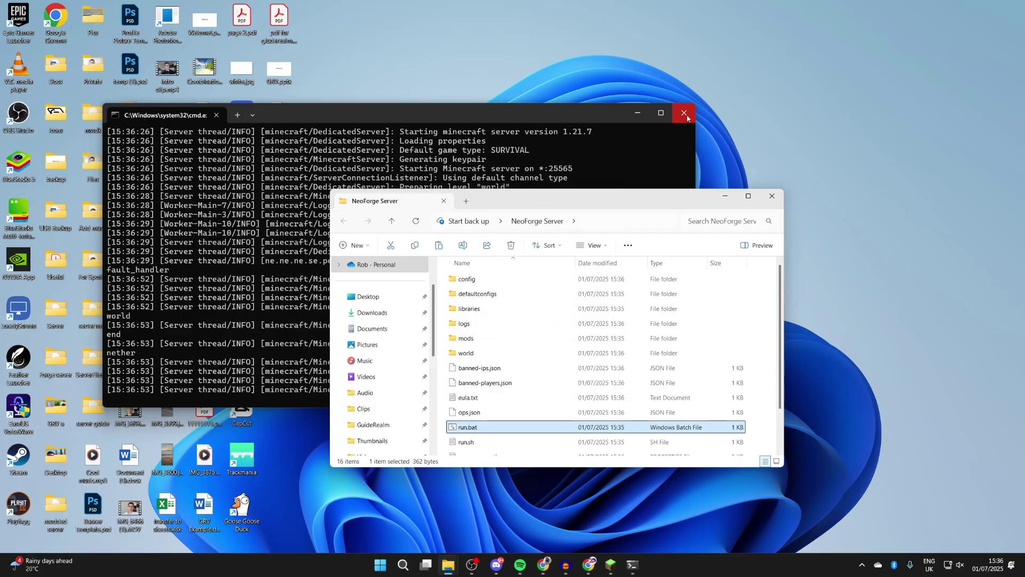
pyautogui.click(684, 113)
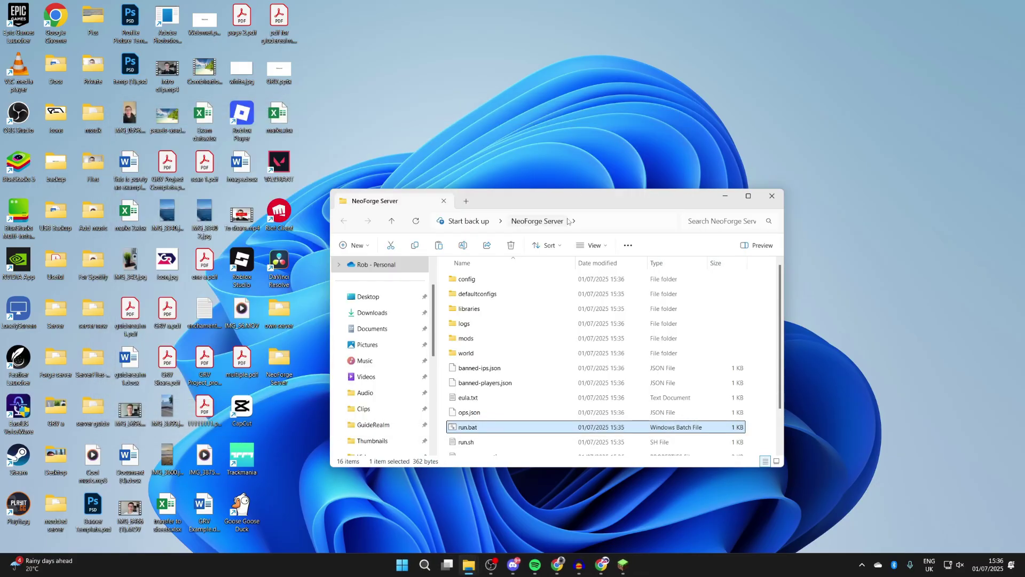
# Step: Move waystones-neoforge-1.21.7-21.7.1.jar and balm-neoforge-1.21.7-21.7.2.jar from Downloads into the server's mods folder
pyautogui.doubleClick(474, 339)
pyautogui.moveTo(531, 209); pyautogui.dragTo(378, 128)
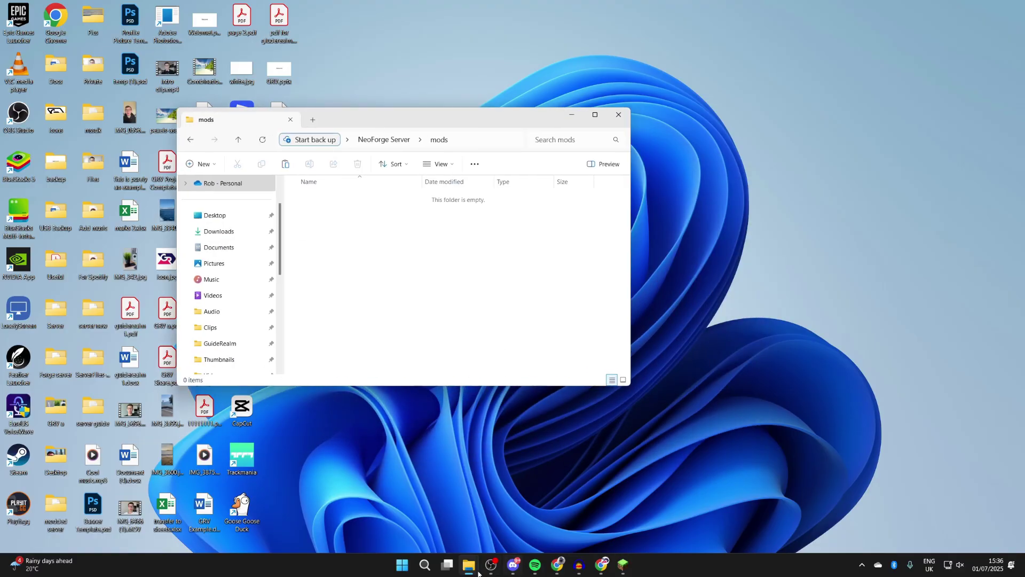
pyautogui.moveTo(469, 564)
pyautogui.click(470, 530)
pyautogui.moveTo(584, 193); pyautogui.dragTo(747, 216)
pyautogui.moveTo(650, 344); pyautogui.dragTo(408, 263)
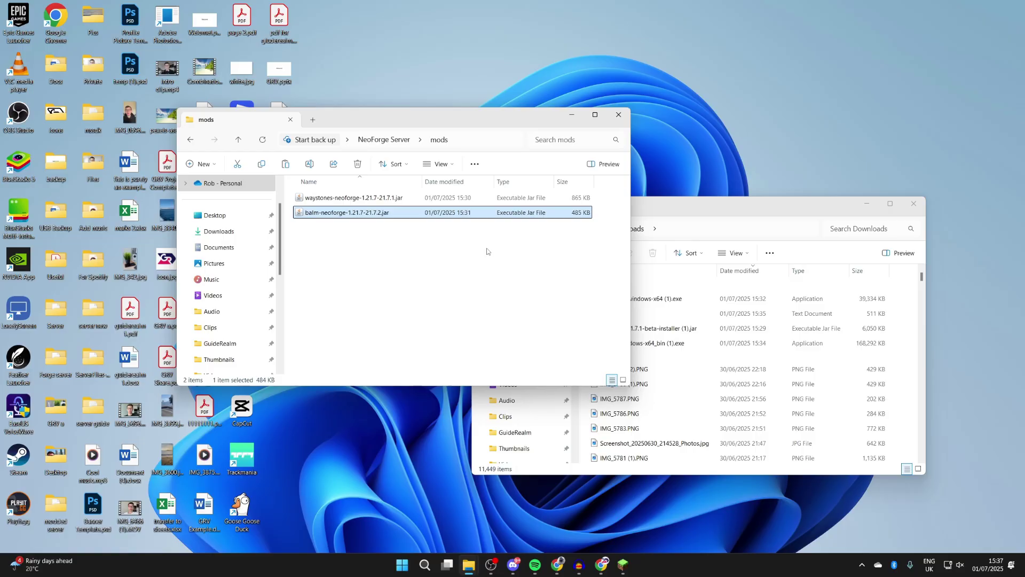
# Step: Close both folder windows and start the modded server with run.bat from the desktop's NeoForge Server folder
pyautogui.click(618, 114)
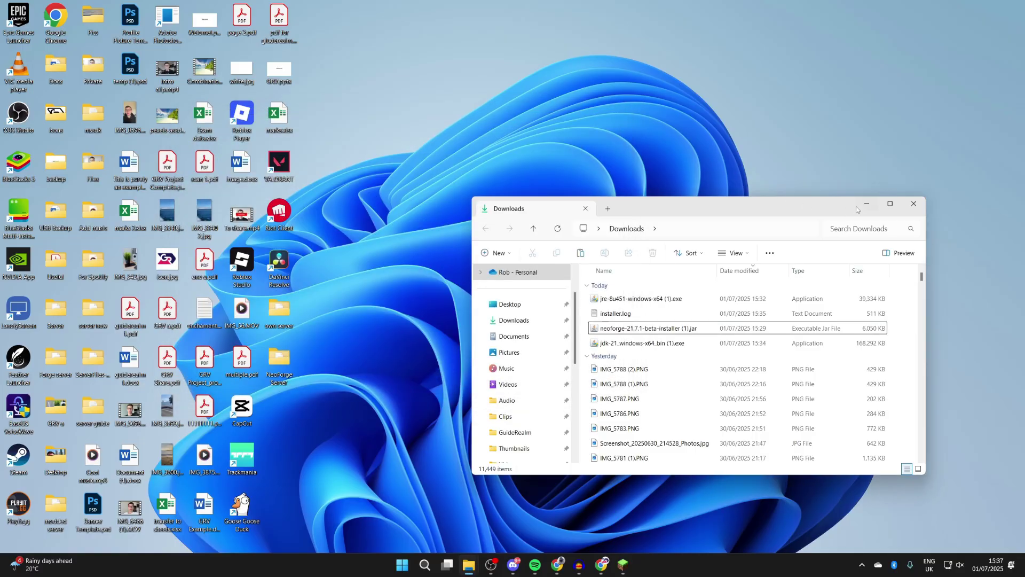
pyautogui.click(905, 207)
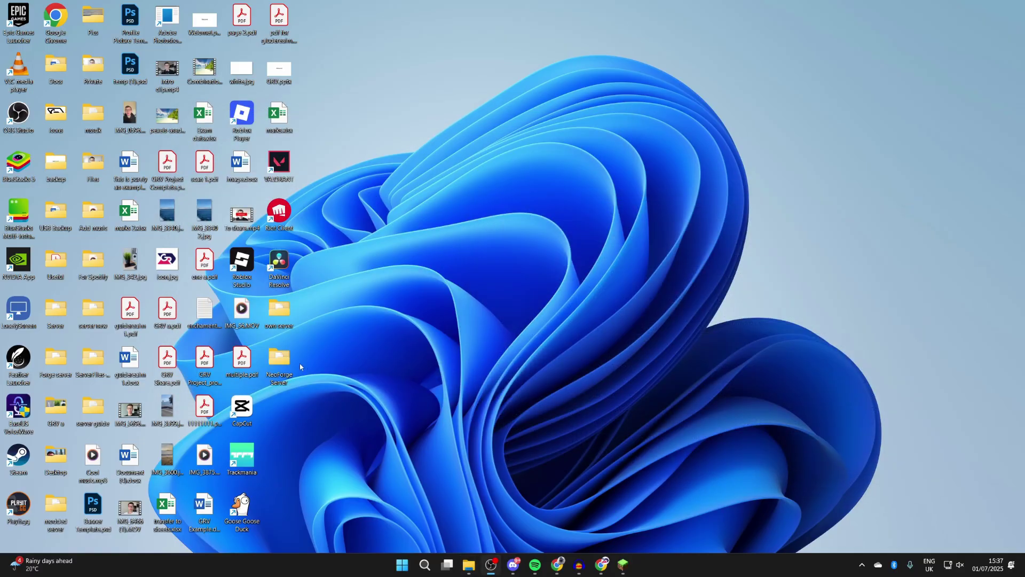
pyautogui.doubleClick(279, 360)
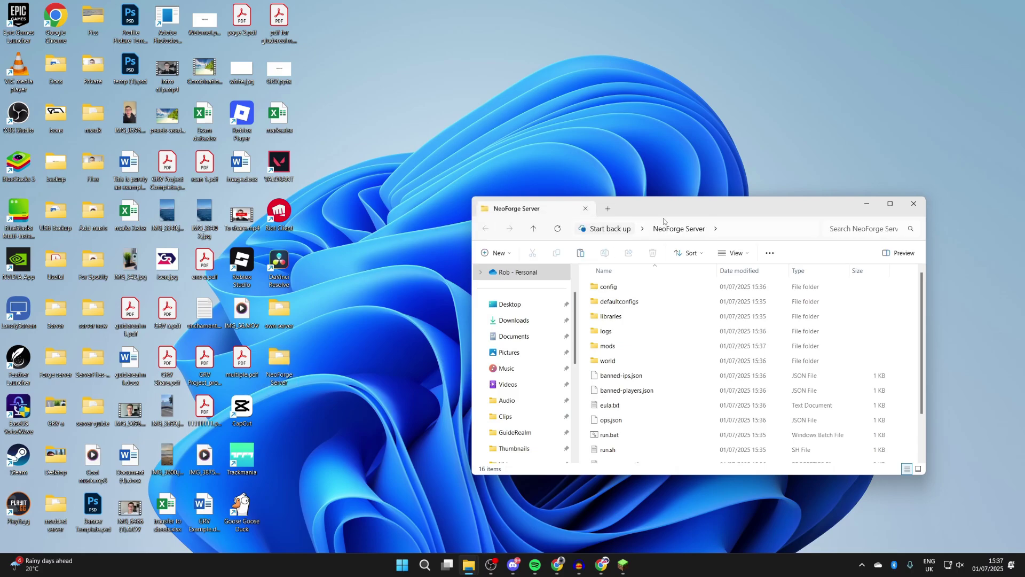
pyautogui.doubleClick(498, 377)
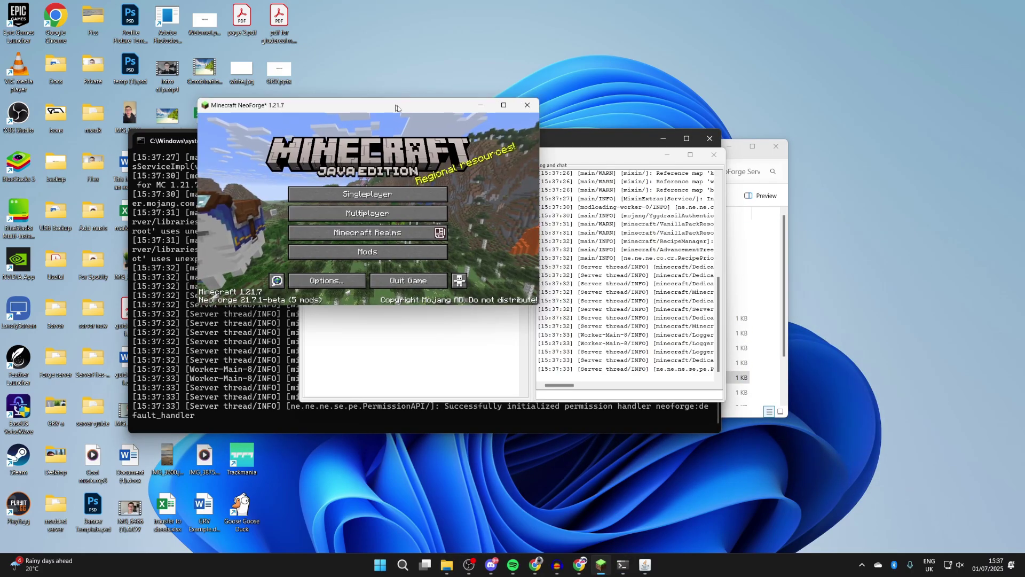
# Step: Switch to the Minecraft NeoForge client and add a multiplayer server with the address localhost, keeping the name Minecraft Server
pyautogui.moveTo(392, 116); pyautogui.dragTo(558, 184)
pyautogui.click(520, 289)
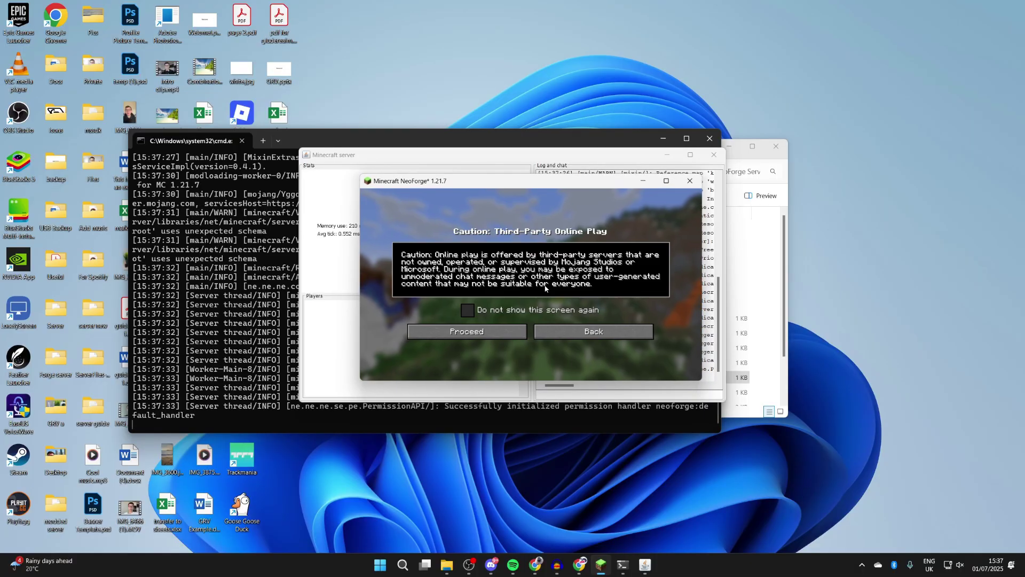
pyautogui.click(507, 334)
pyautogui.click(613, 345)
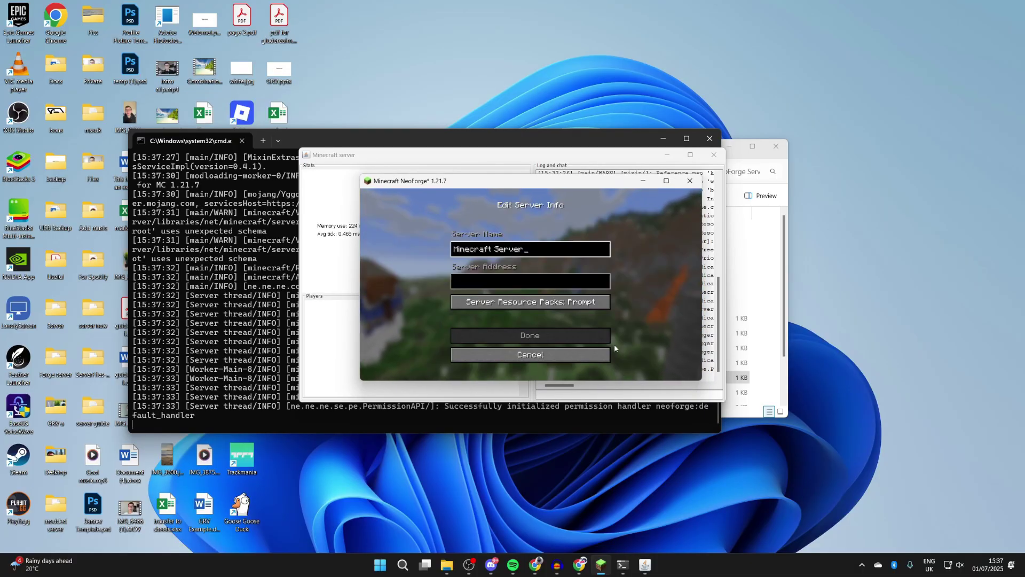
pyautogui.click(545, 287)
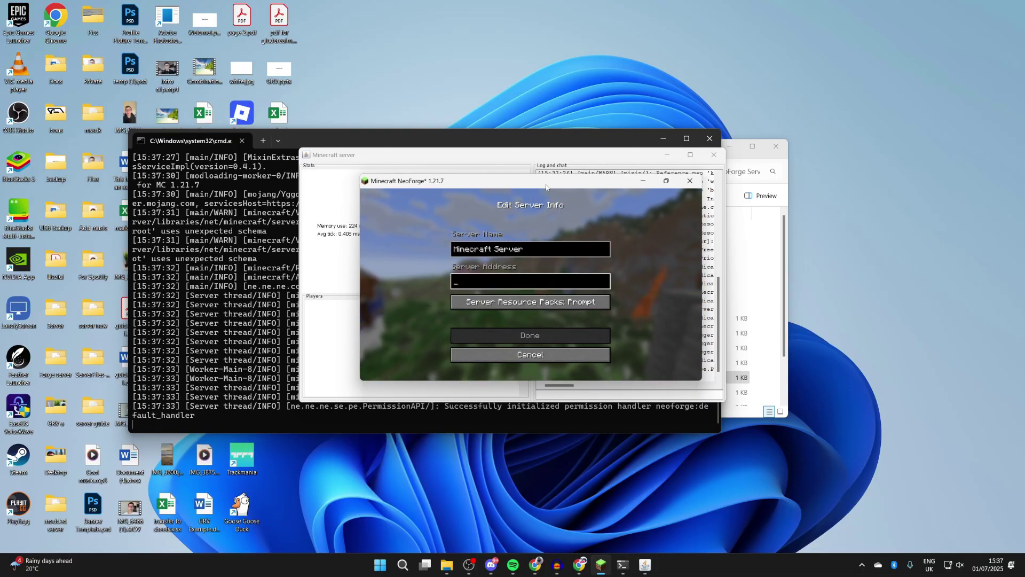
pyautogui.press('super+Up')
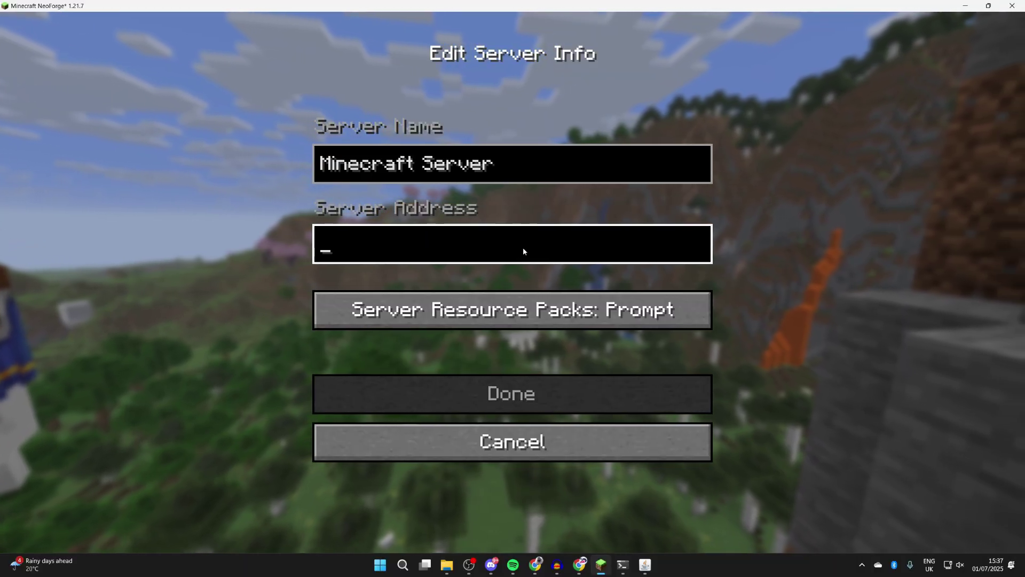
pyautogui.write('localhost')
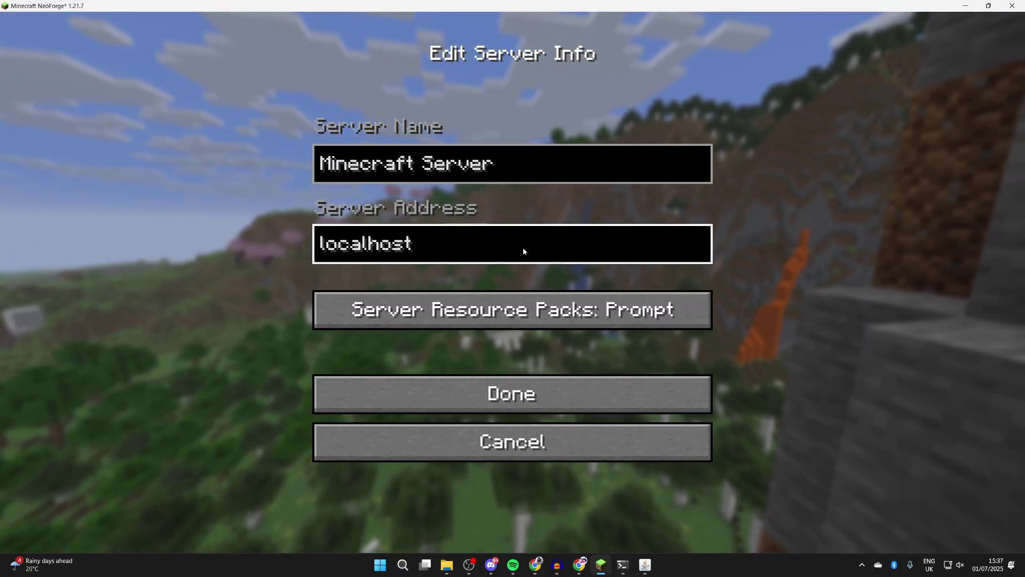
pyautogui.click(563, 394)
# Step: Select the newly added localhost server at the end of the multiplayer list and join it
pyautogui.scroll(-2, 571, 313)
pyautogui.click(571, 314)
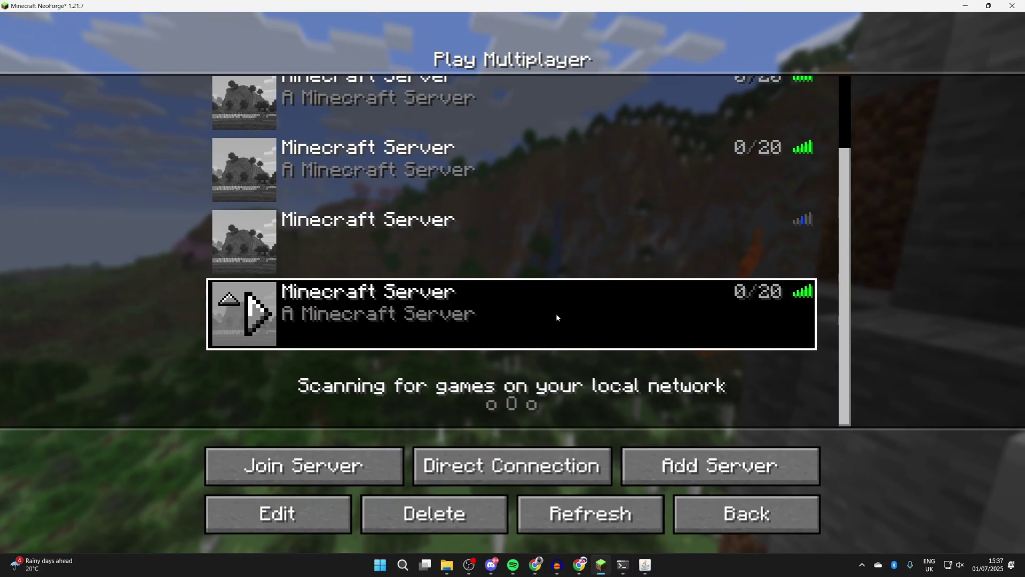
pyautogui.click(350, 467)
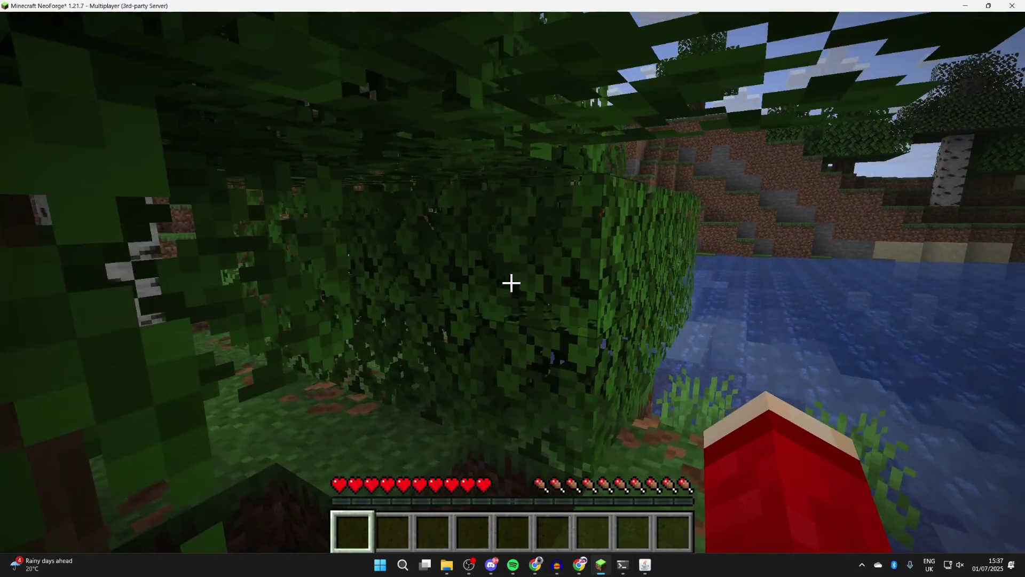
# Step: Check the list of loaded mods from the in-game menu and return to the game
pyautogui.press('Escape')
pyautogui.click(517, 353)
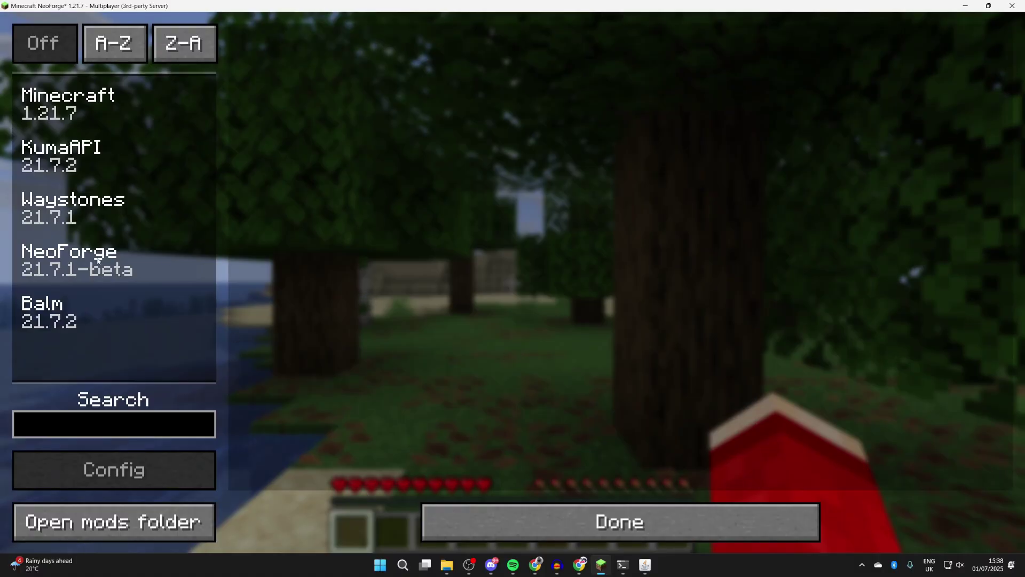
pyautogui.press('Escape')
pyautogui.press('Escape')
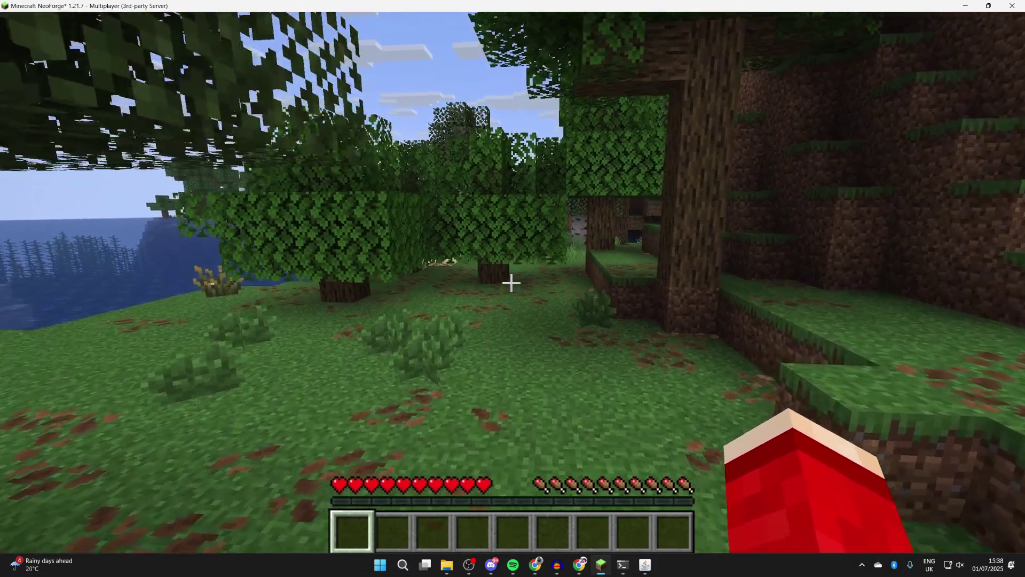
# Step: Walk through the forest and along the shoreline to examine the server world in play
pyautogui.press('w')
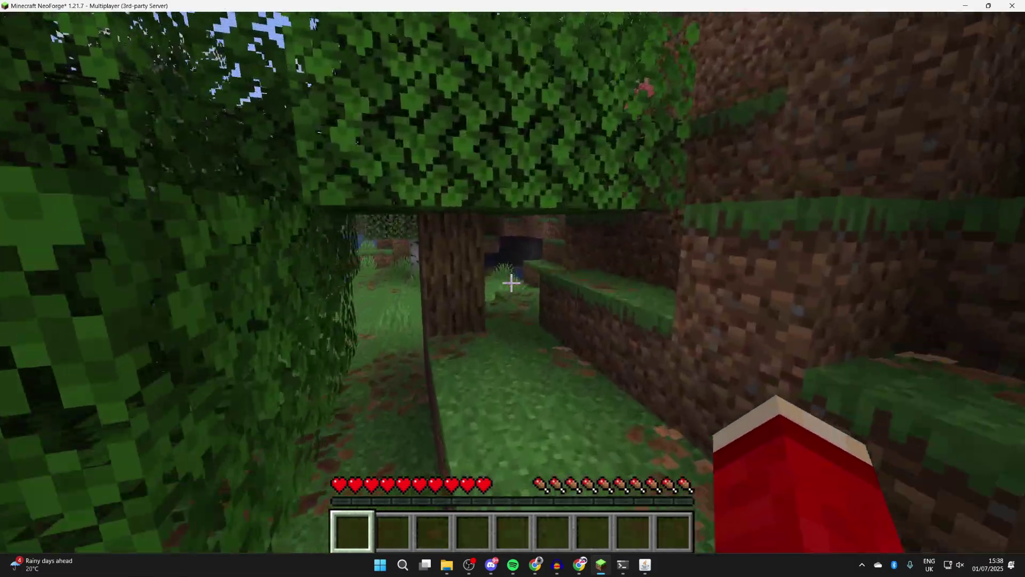
pyautogui.press('w')
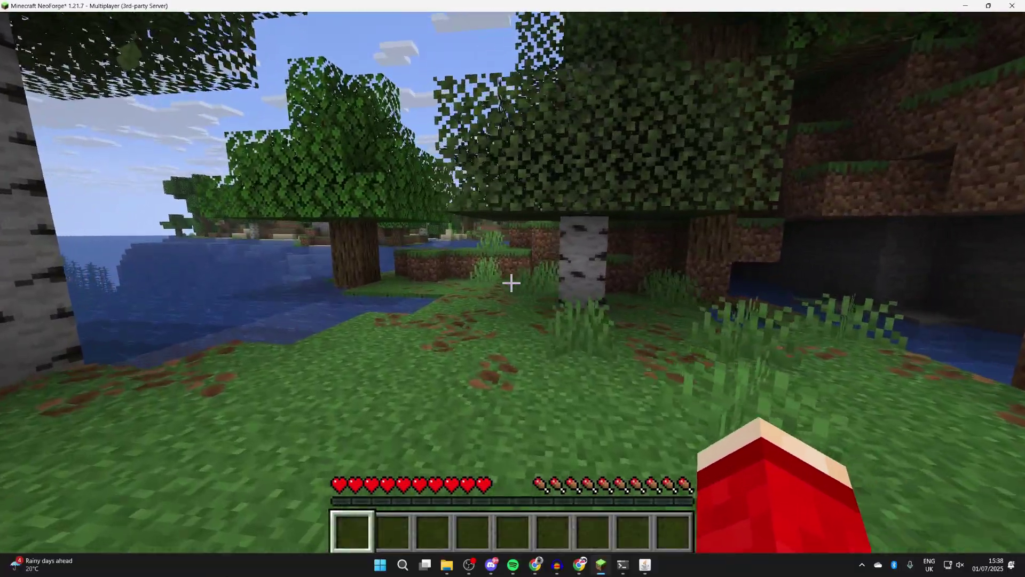
pyautogui.press('w')
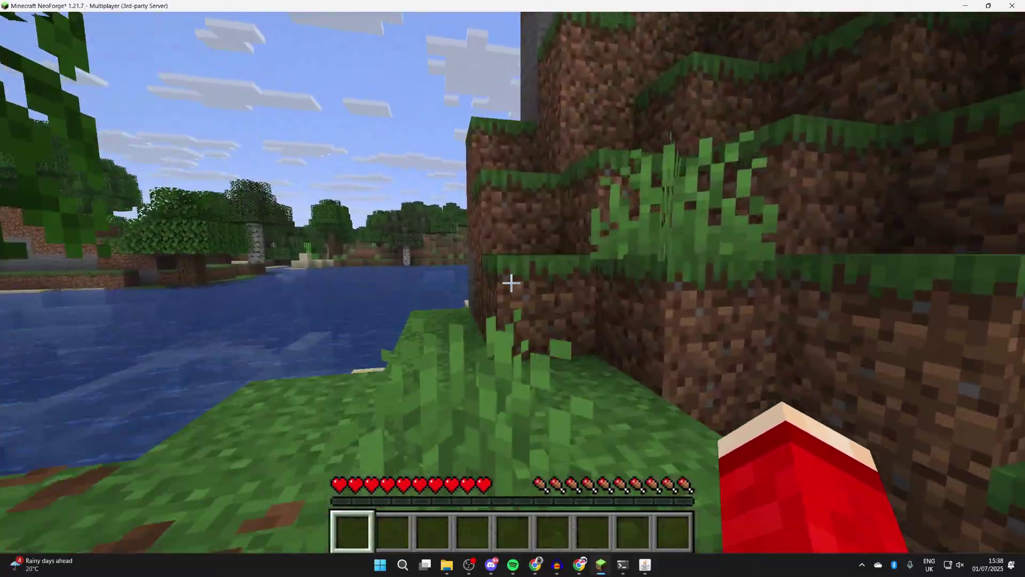
pyautogui.press('w')
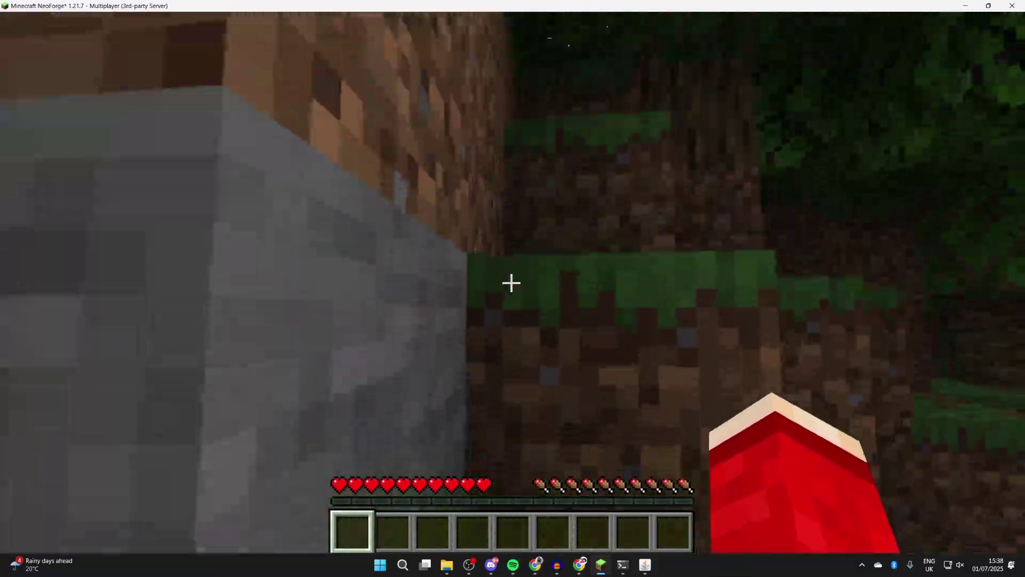
pyautogui.press('w')
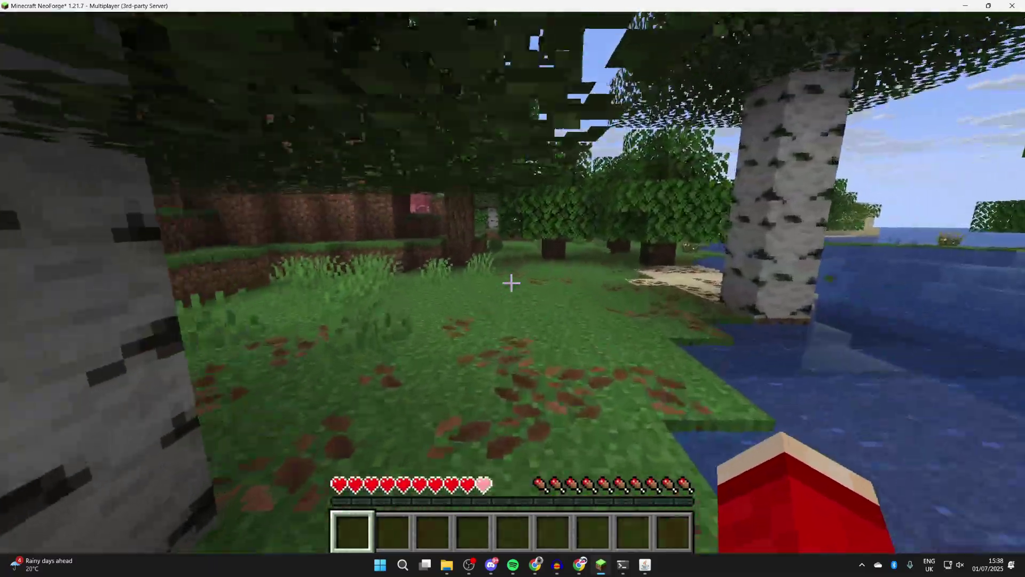
pyautogui.press('w')
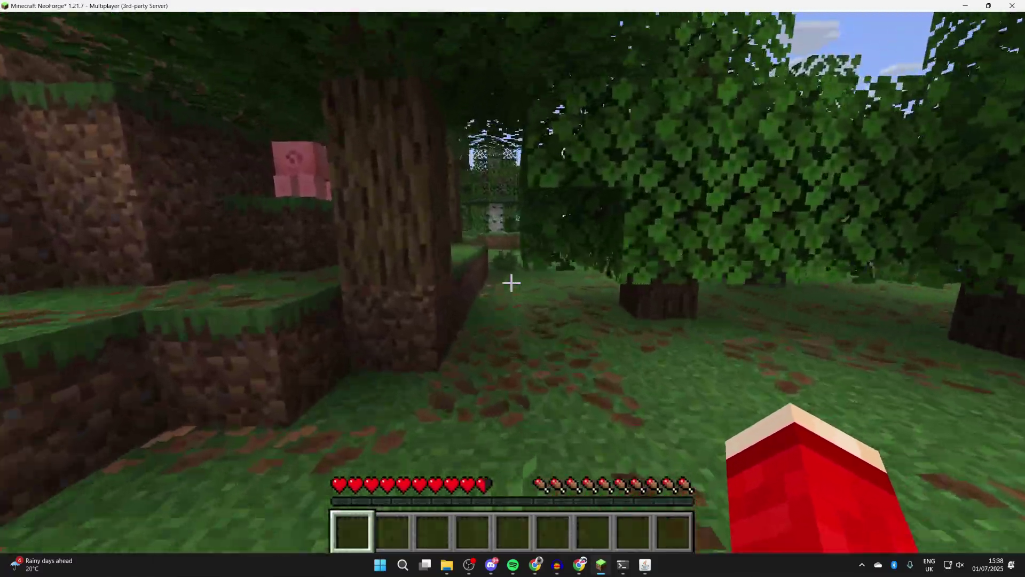
pyautogui.press('w')
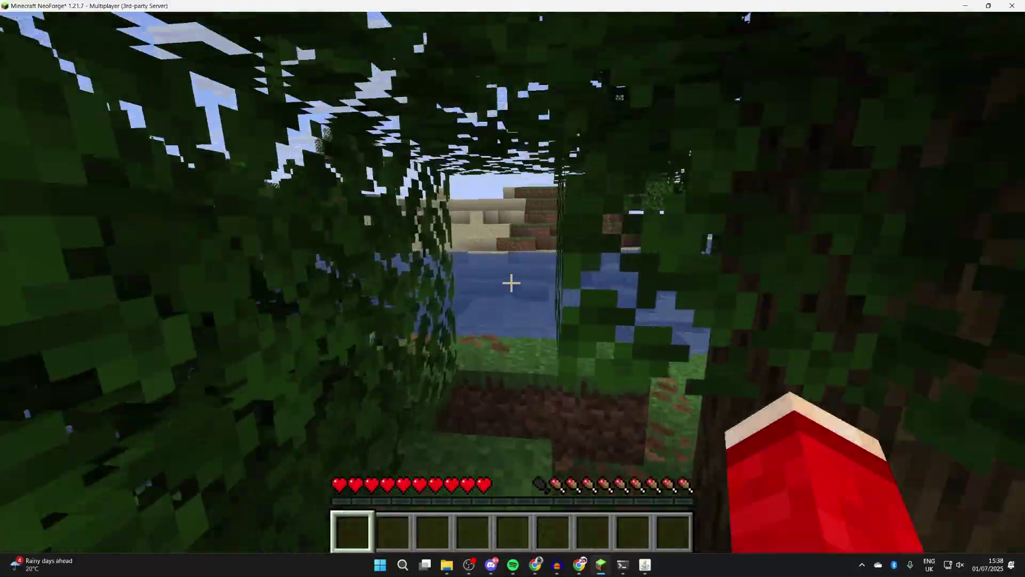
pyautogui.press('w')
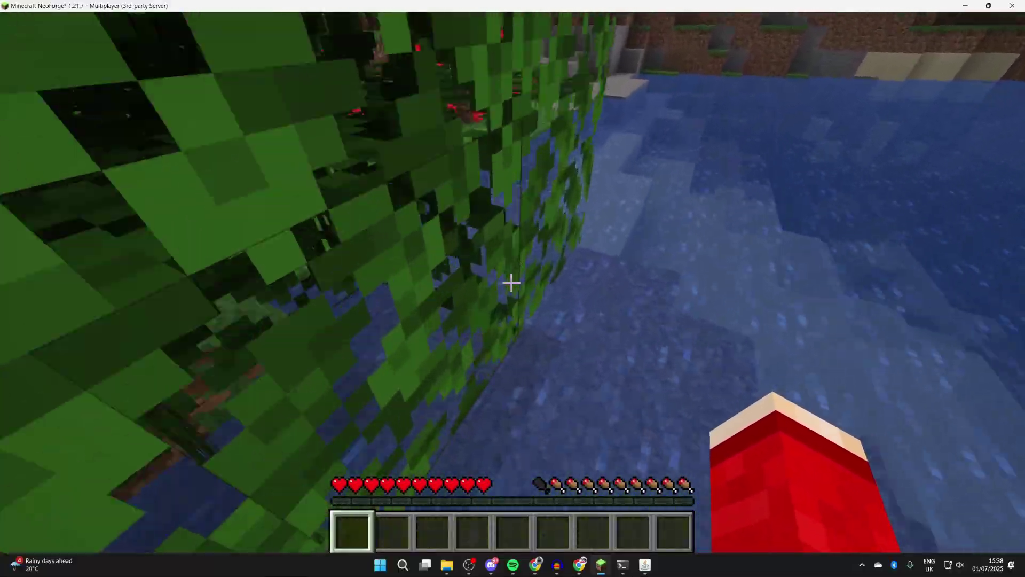